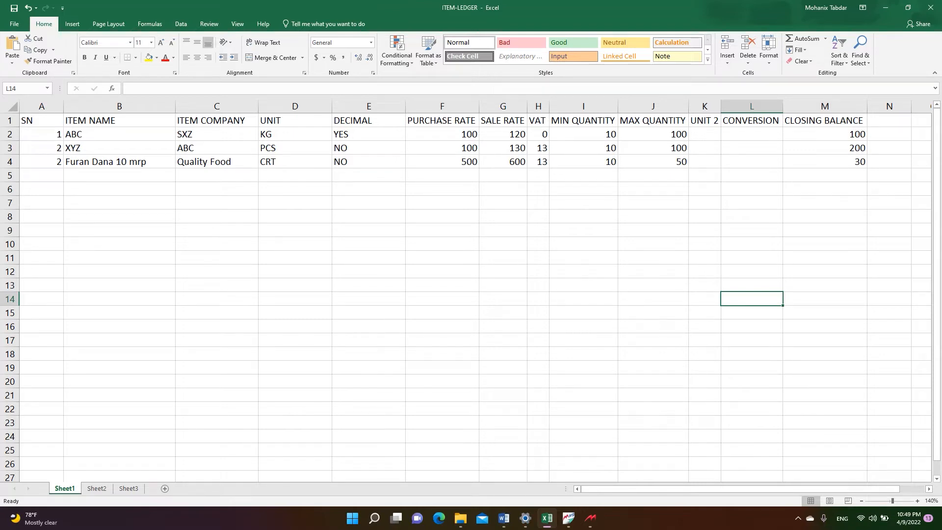
- Switch from Excel to Marg ERP and open the Import Masters from Excel utility
{"action": "key", "text": "super+d"}
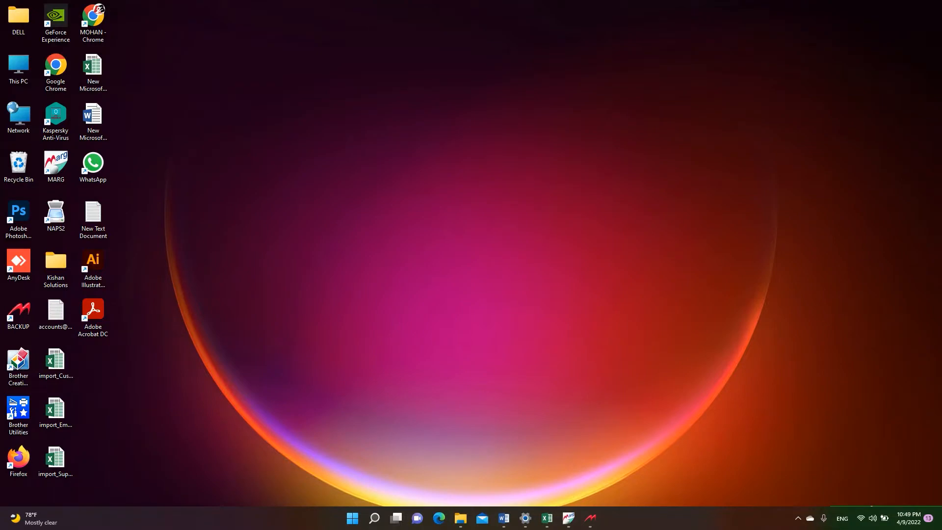
{"action": "left_click", "coordinate": [568, 518]}
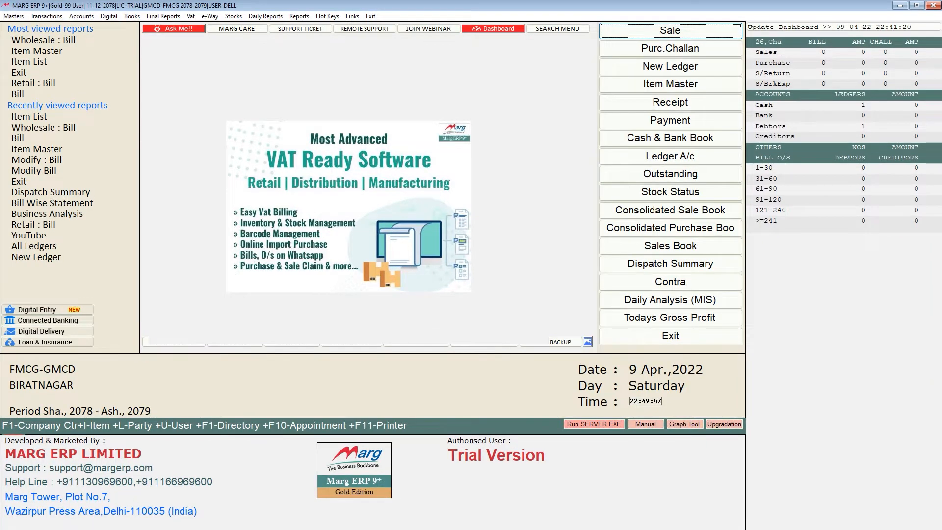
{"action": "left_click", "coordinate": [299, 16]}
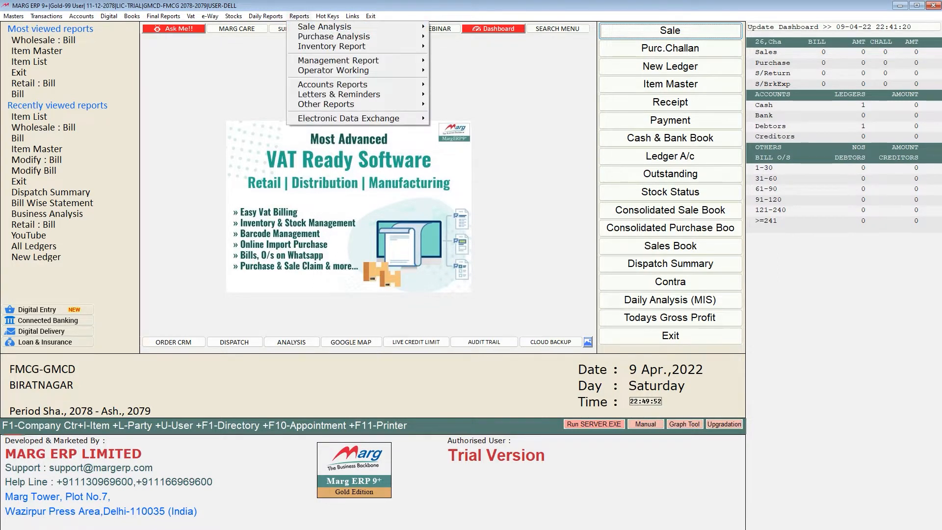
{"action": "mouse_move", "coordinate": [339, 61]}
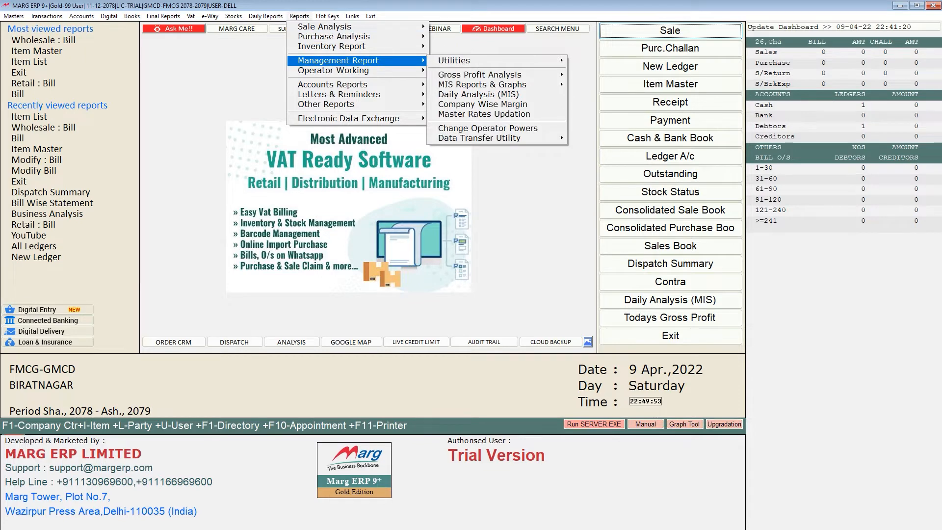
{"action": "mouse_move", "coordinate": [454, 60]}
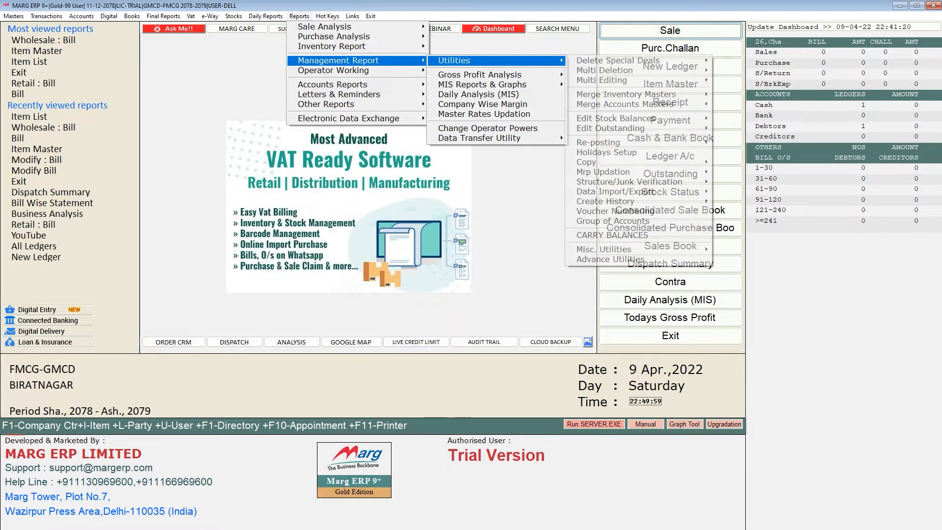
{"action": "mouse_move", "coordinate": [587, 163]}
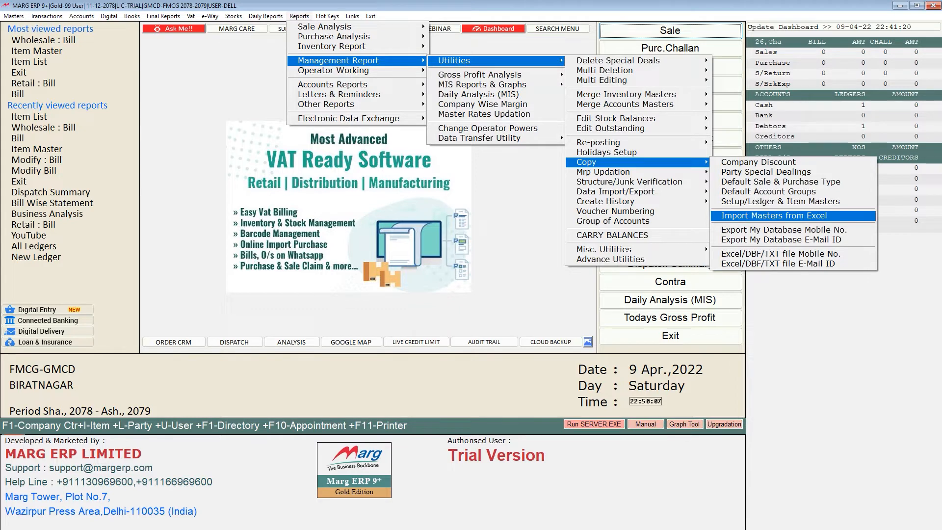
{"action": "key", "text": "Return"}
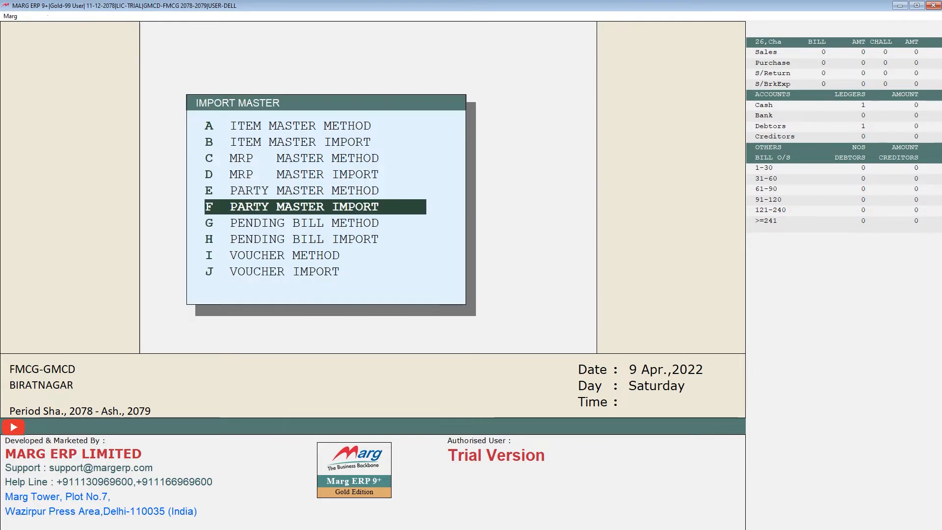
- Open the Method form under Item Master Method in the import options
{"action": "key", "text": "Up"}
{"action": "key", "text": "Up"}
{"action": "key", "text": "Up"}
{"action": "key", "text": "Up"}
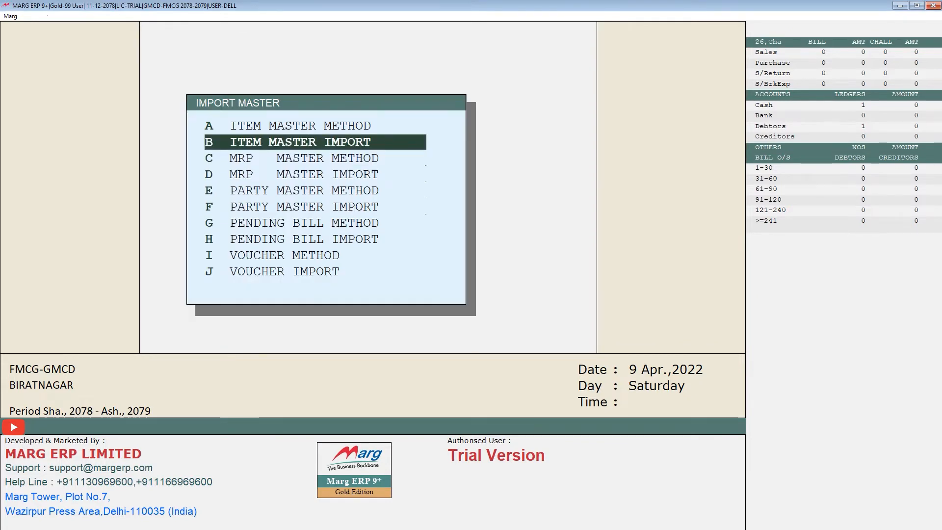
{"action": "key", "text": "Up"}
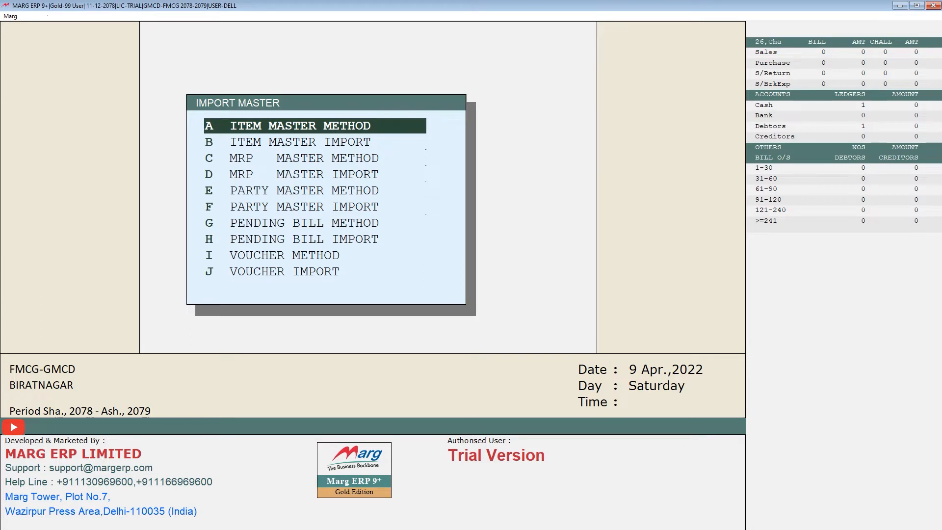
{"action": "key", "text": "Return"}
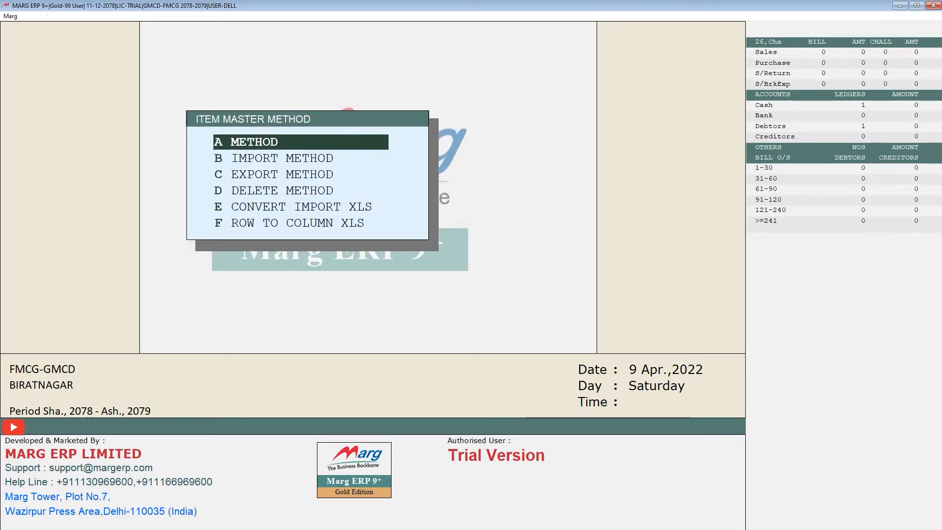
{"action": "key", "text": "Down"}
{"action": "key", "text": "Up"}
{"action": "key", "text": "Down"}
{"action": "key", "text": "Up"}
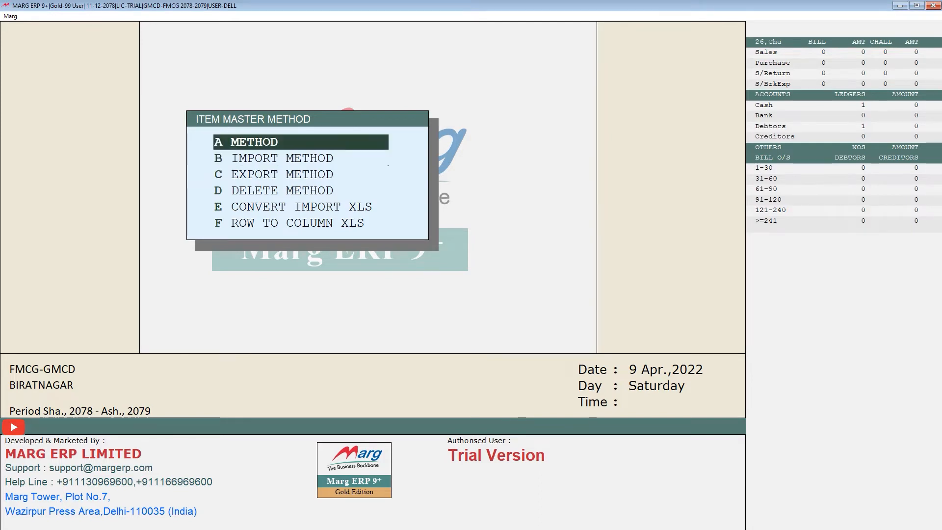
{"action": "key", "text": "Return"}
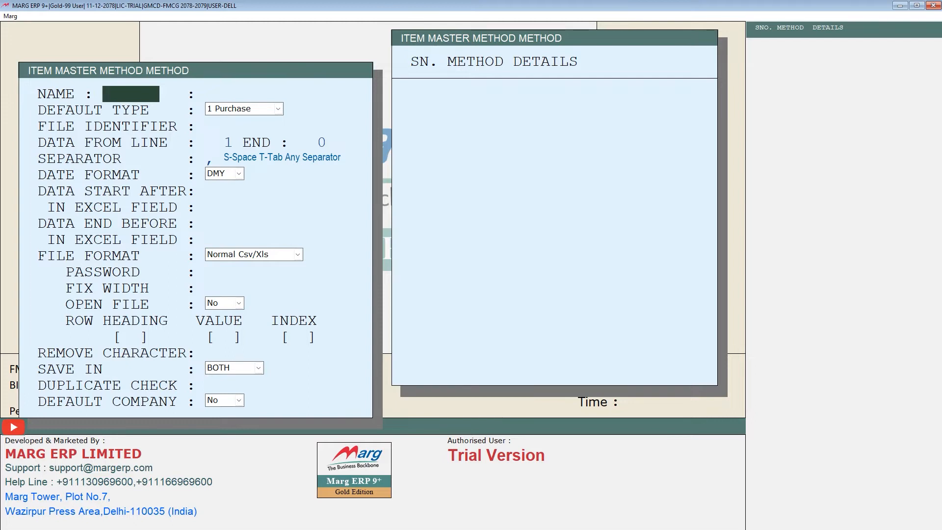
- Create a new item master method named ITEM with the description ITEM IMPORT, keeping the default type 1 Purchase and a blank file identifier
{"action": "type", "text": "ITEM"}
{"action": "key", "text": "Return"}
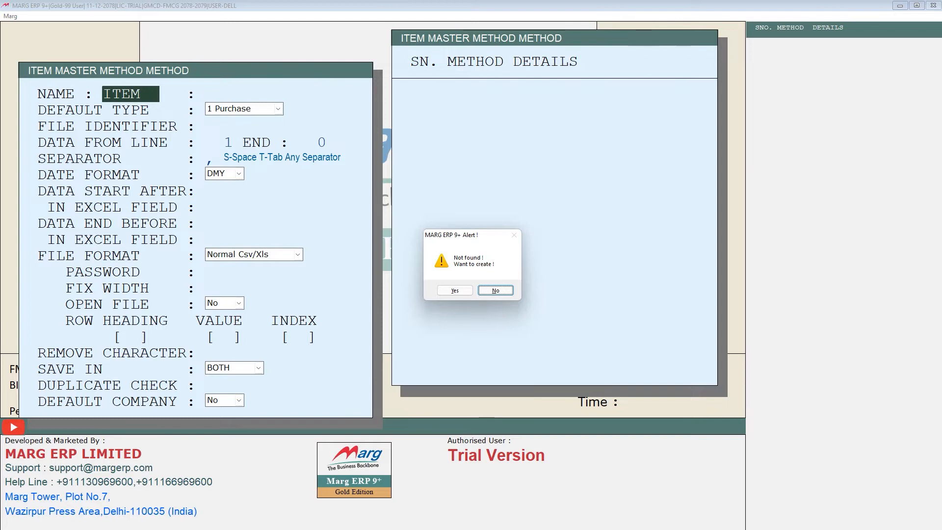
{"action": "key", "text": "y"}
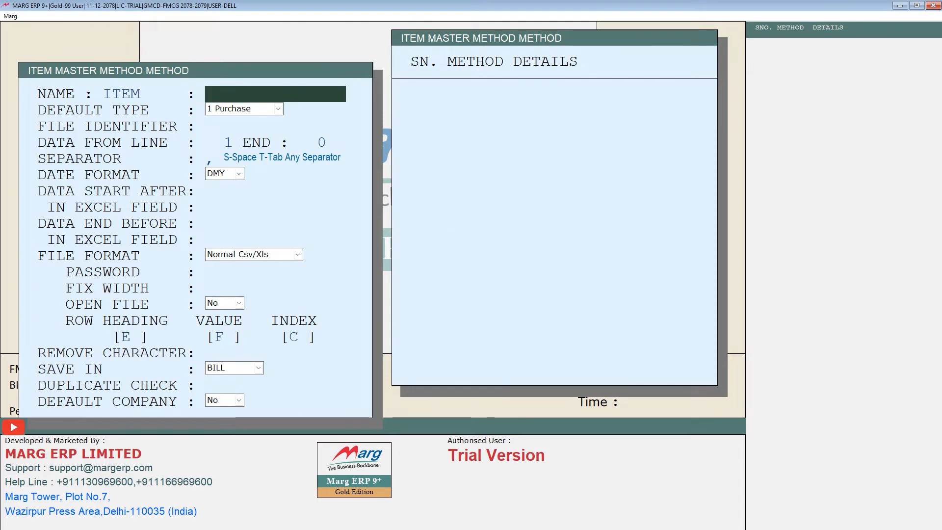
{"action": "type", "text": "ITEM IMP"}
{"action": "key", "text": "BackSpace"}
{"action": "type", "text": "MPORT"}
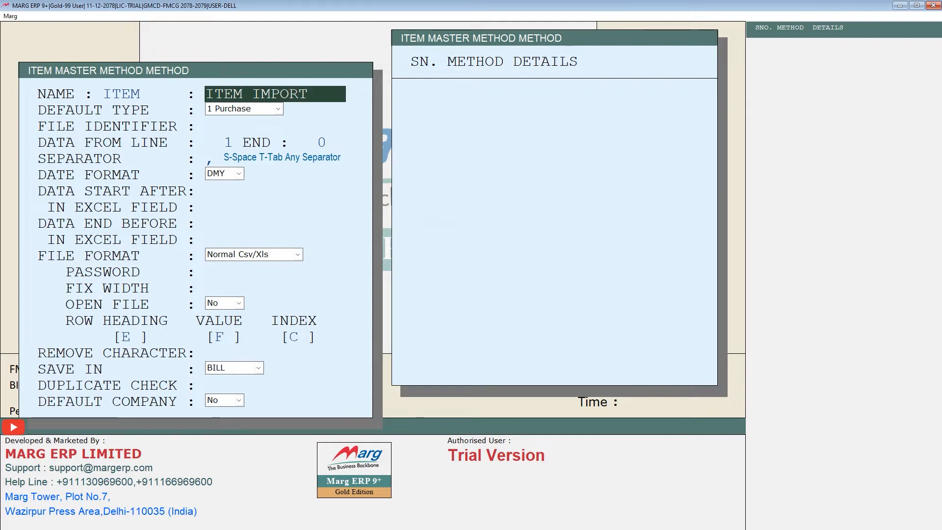
{"action": "key", "text": "Return"}
{"action": "key", "text": "Return"}
{"action": "key", "text": "Return"}
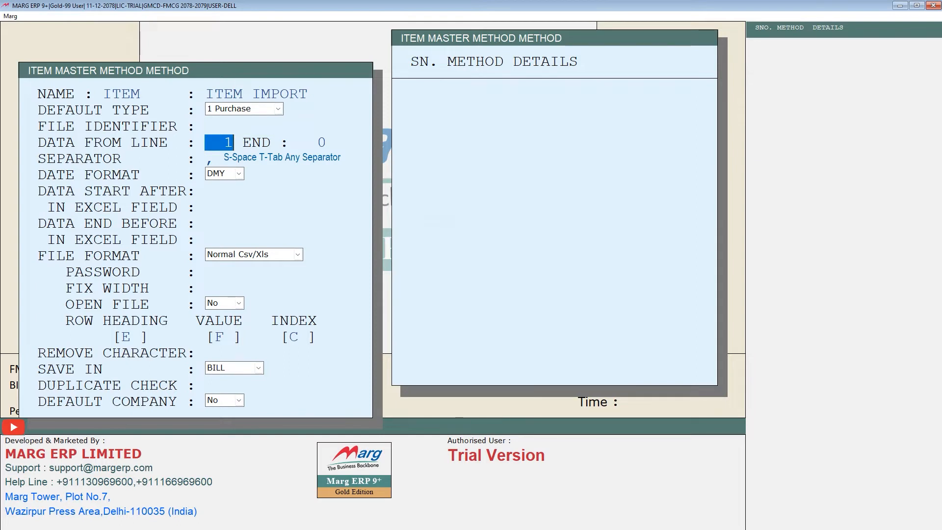
- Check in the Excel workbook which row the item data starts on and set the Marg ERP method's data from line to 2
{"action": "key", "text": "super+d"}
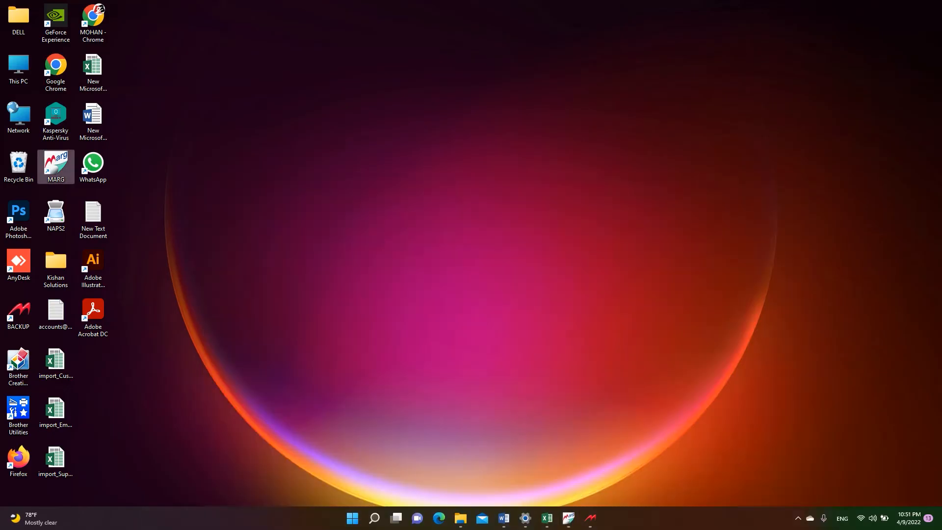
{"action": "left_click", "coordinate": [547, 518]}
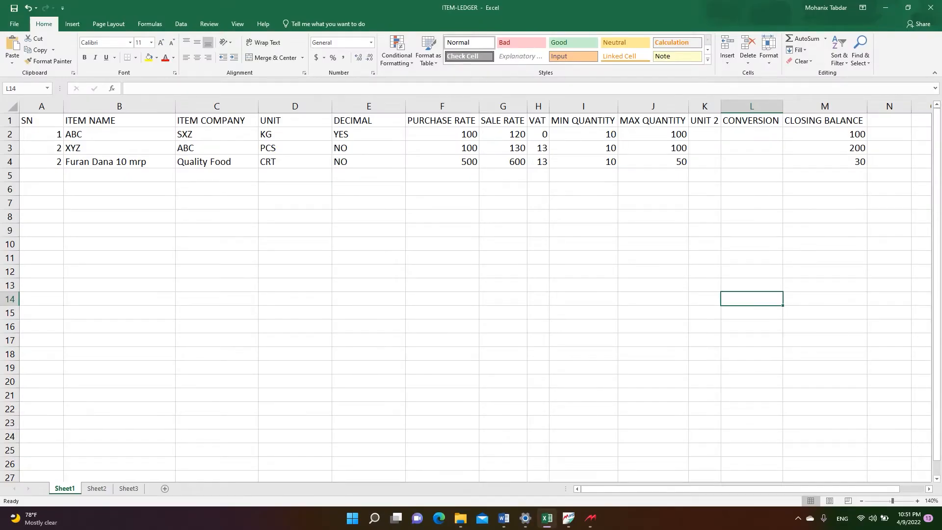
{"action": "left_click", "coordinate": [10, 134]}
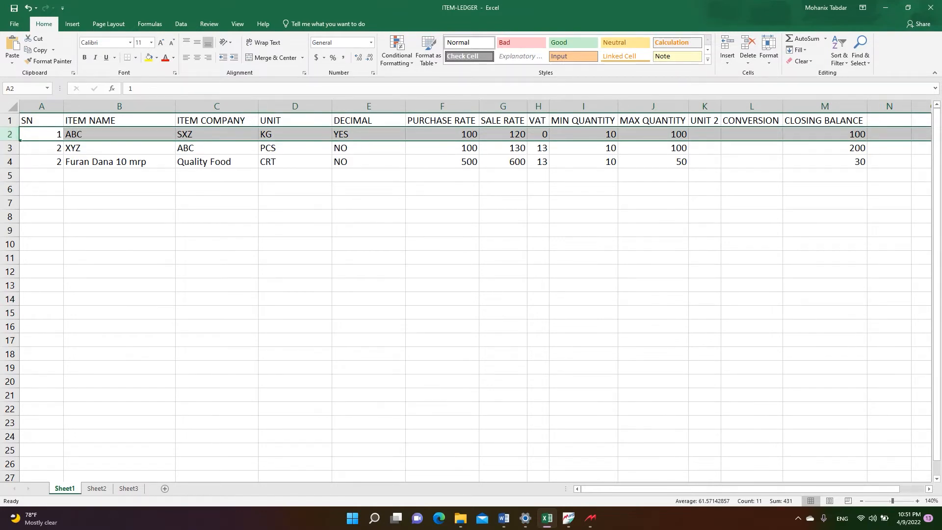
{"action": "left_click", "coordinate": [569, 518]}
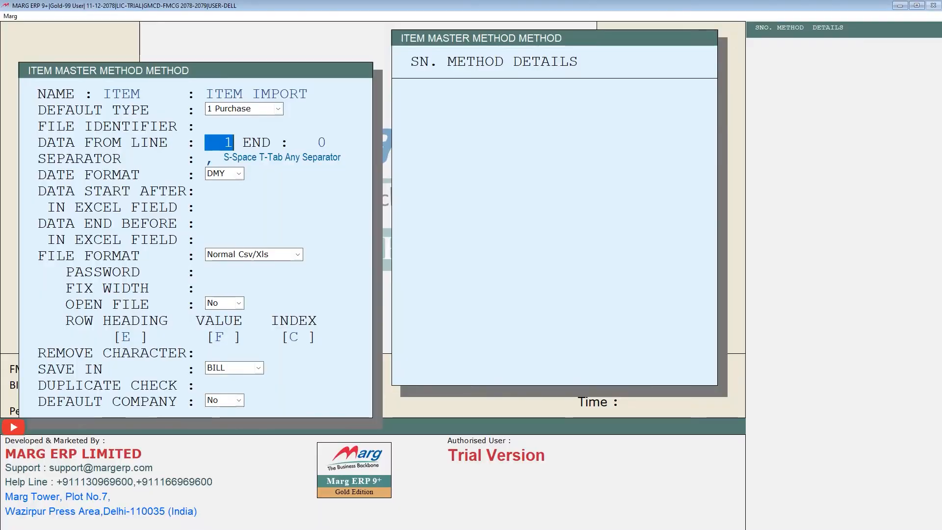
{"action": "type", "text": "2"}
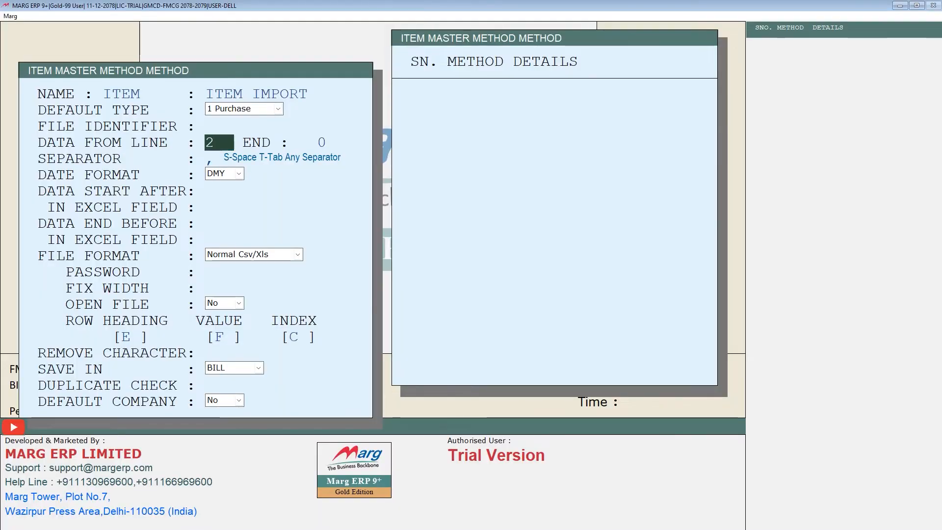
{"action": "key", "text": "Return"}
- Accept the remaining default settings of the ITEM method and continue to its field mapping table
{"action": "key", "text": "Return"}
{"action": "key", "text": "Return"}
{"action": "key", "text": "Return"}
{"action": "key", "text": "Return"}
{"action": "key", "text": "Return"}
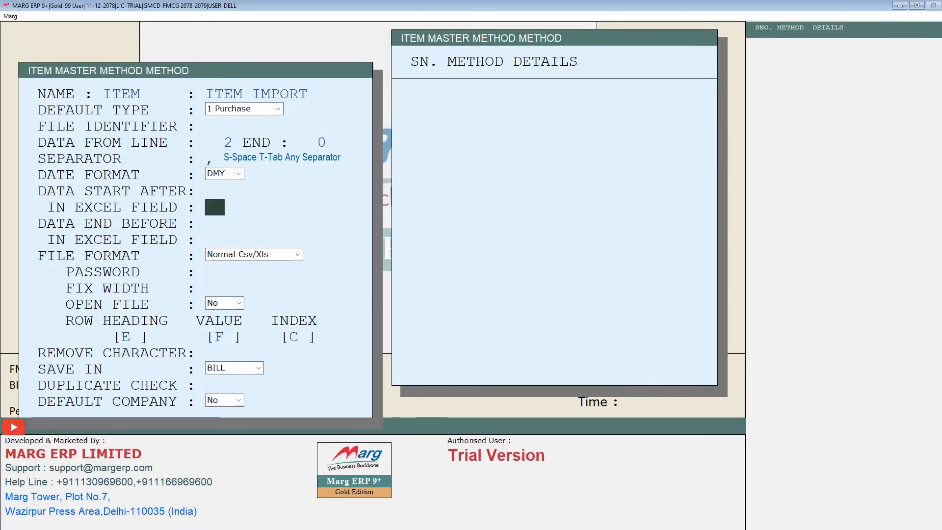
{"action": "key", "text": "Return"}
{"action": "key", "text": "Return"}
{"action": "key", "text": "Return"}
{"action": "key", "text": "Return"}
{"action": "key", "text": "Return"}
{"action": "key", "text": "Return"}
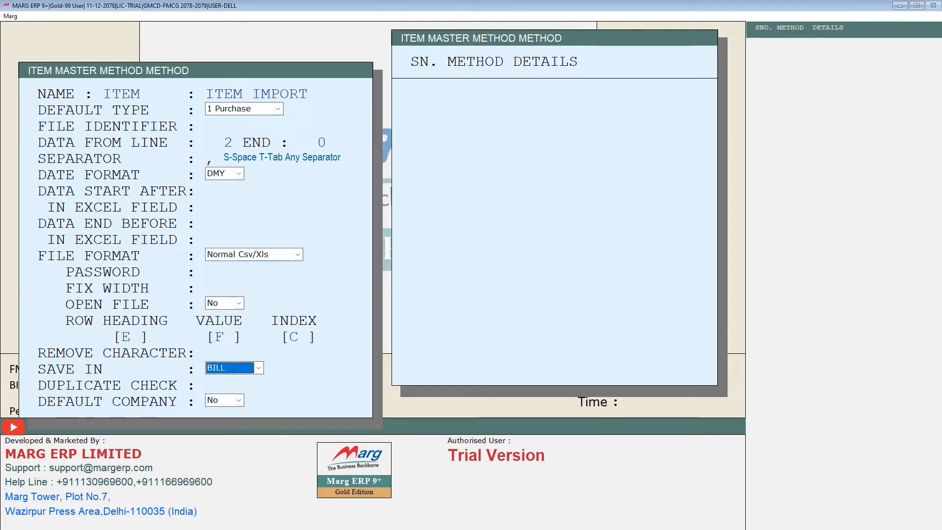
{"action": "key", "text": "Return"}
{"action": "key", "text": "Return"}
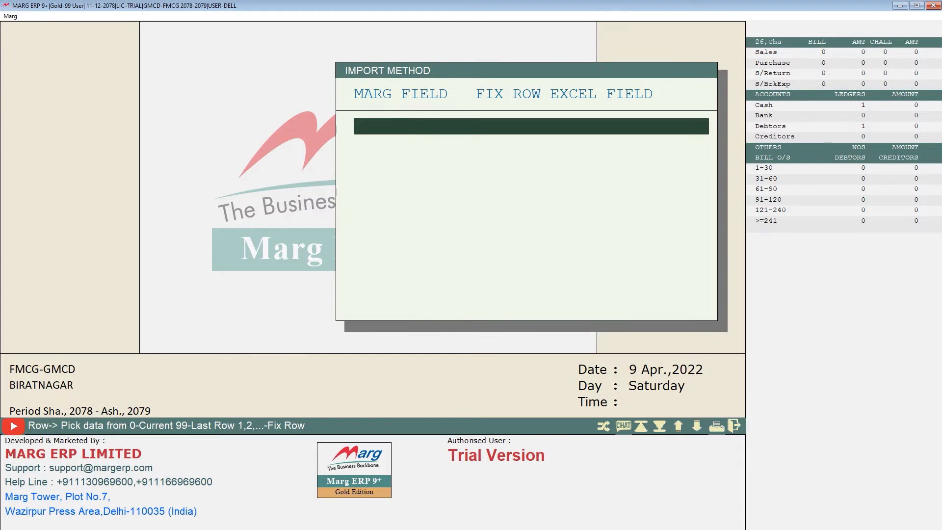
- Open the list of available Marg fields for the first mapping row and filter it by ITEM NAME
{"action": "key", "text": "Return"}
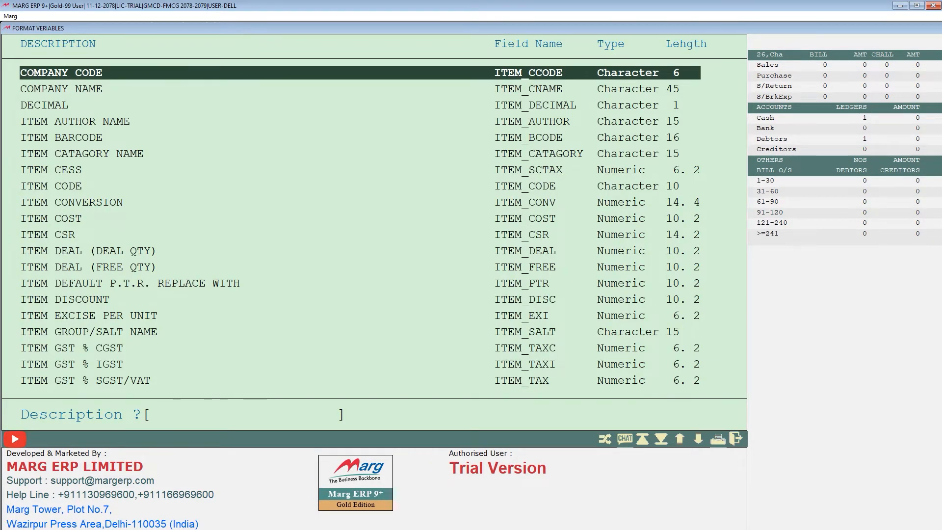
{"action": "key", "text": "Down"}
{"action": "key", "text": "Down"}
{"action": "key", "text": "Down"}
{"action": "key", "text": "Down"}
{"action": "key", "text": "Down"}
{"action": "key", "text": "Down"}
{"action": "key", "text": "Down"}
{"action": "key", "text": "Down"}
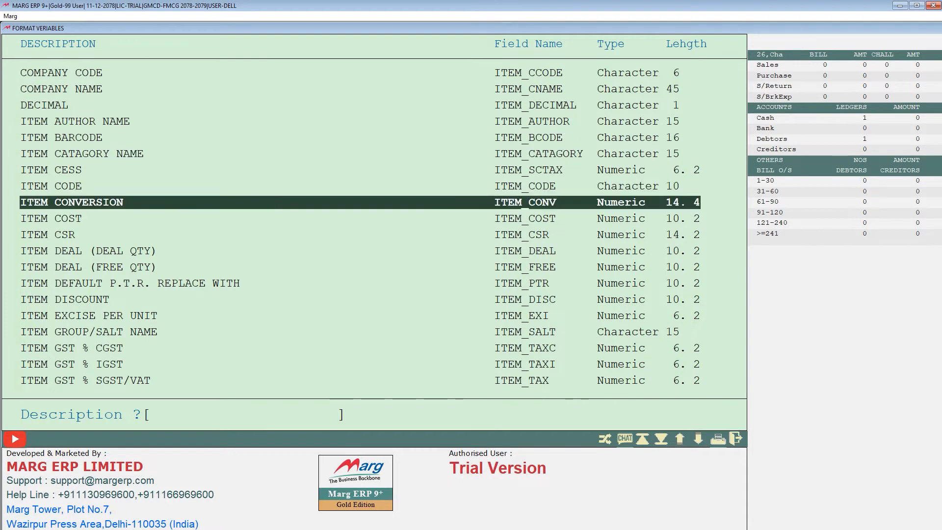
{"action": "type", "text": "ITEM"}
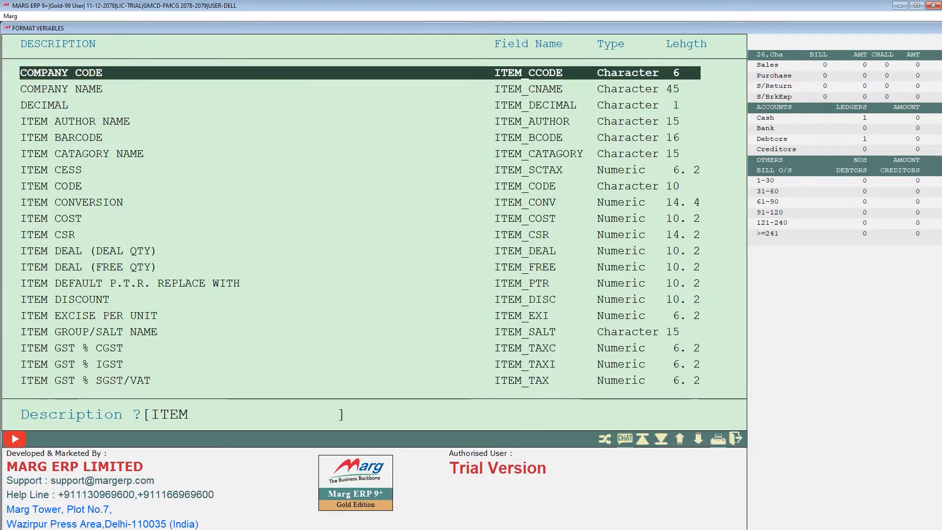
{"action": "type", "text": " NAME"}
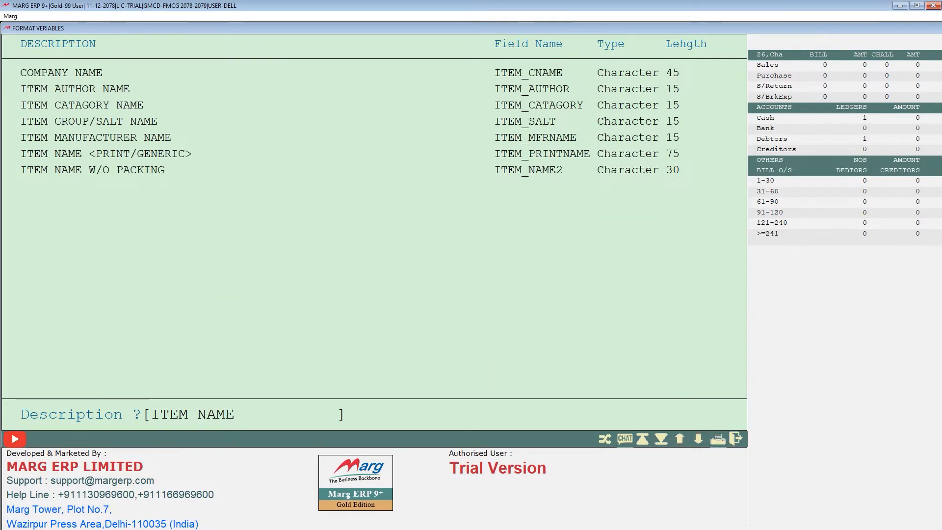
- Choose ITEM NAME WITH PACKING as the Marg field of the first mapping row
{"action": "key", "text": "Down"}
{"action": "key", "text": "Down"}
{"action": "key", "text": "Down"}
{"action": "key", "text": "Down"}
{"action": "key", "text": "Down"}
{"action": "key", "text": "Down"}
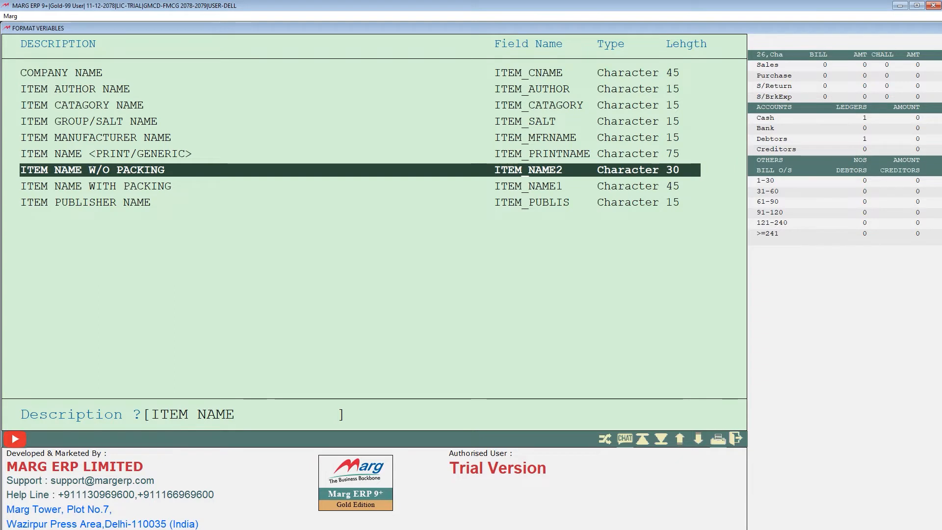
{"action": "key", "text": "Down"}
{"action": "key", "text": "Up"}
{"action": "key", "text": "Down"}
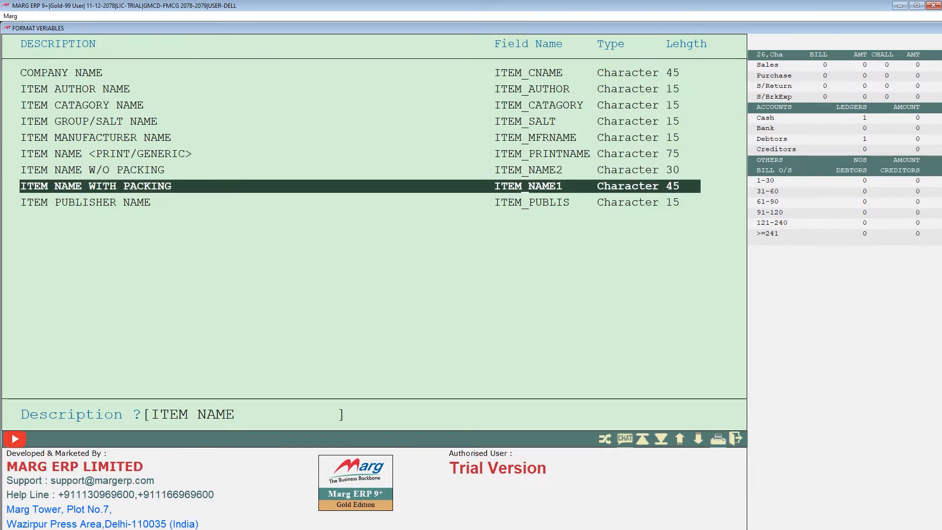
{"action": "key", "text": "Return"}
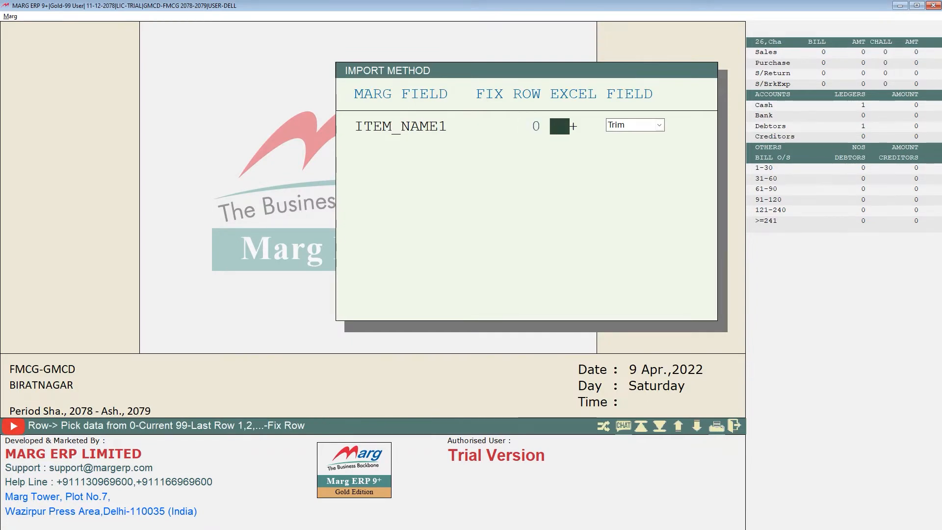
- Check the item name column in the Excel sheet and map the ITEM_NAME1 field in Marg ERP to Excel column B
{"action": "key", "text": "super+Tab"}
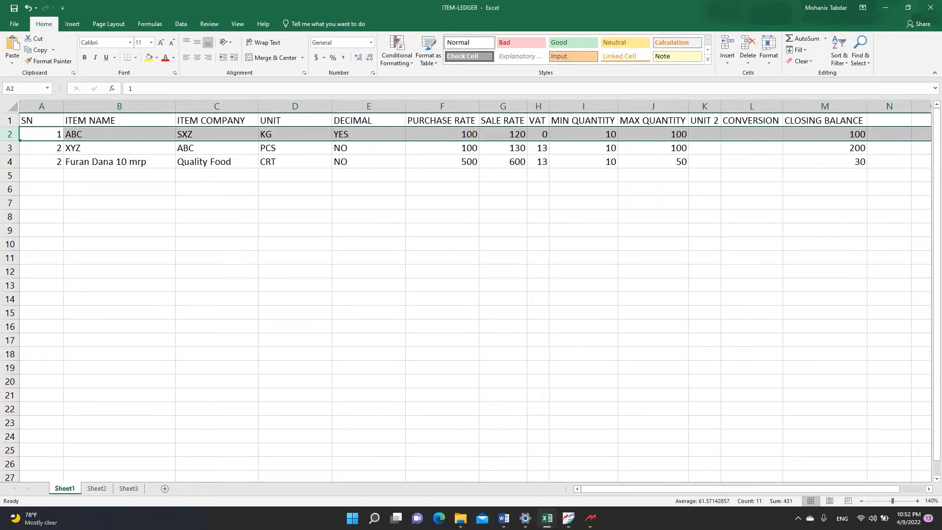
{"action": "left_click", "coordinate": [120, 106]}
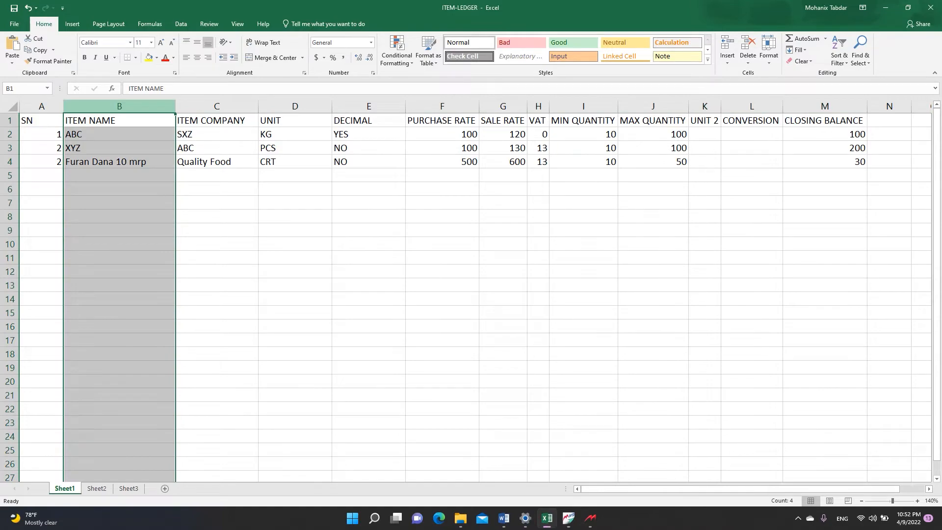
{"action": "key", "text": "alt+Tab"}
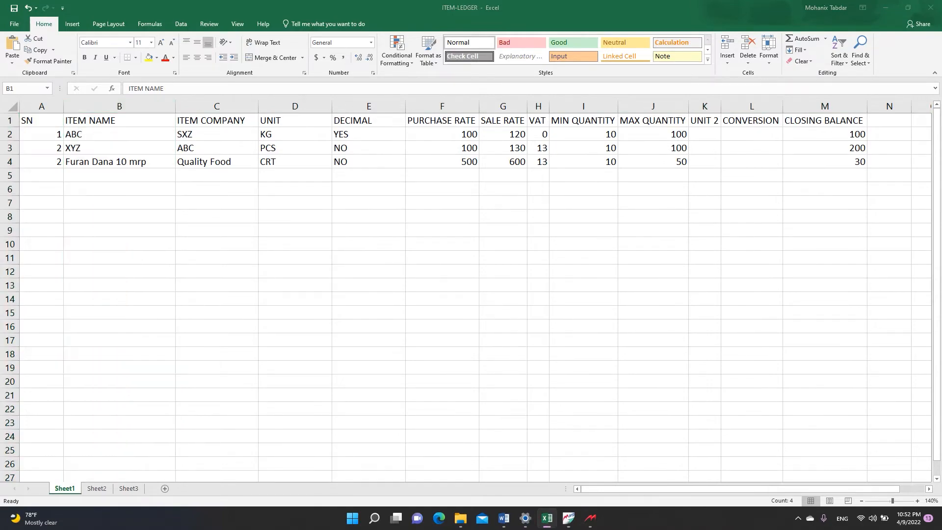
{"action": "type", "text": "B"}
{"action": "key", "text": "Return"}
{"action": "key", "text": "Return"}
{"action": "key", "text": "Return"}
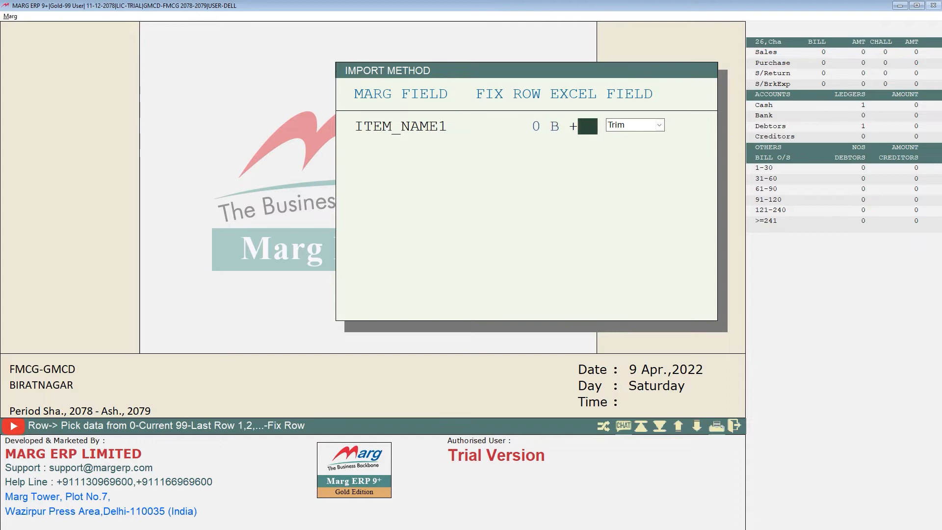
- Check the company column in the Excel sheet and choose COMPANY NAME as the Marg field of the second mapping row in Marg ERP
{"action": "key", "text": "alt+Tab"}
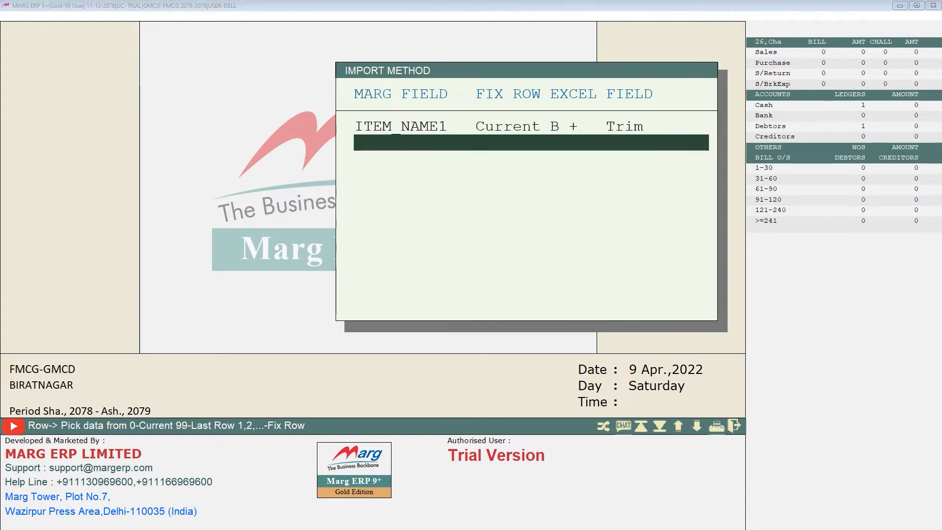
{"action": "key", "text": "alt+Tab"}
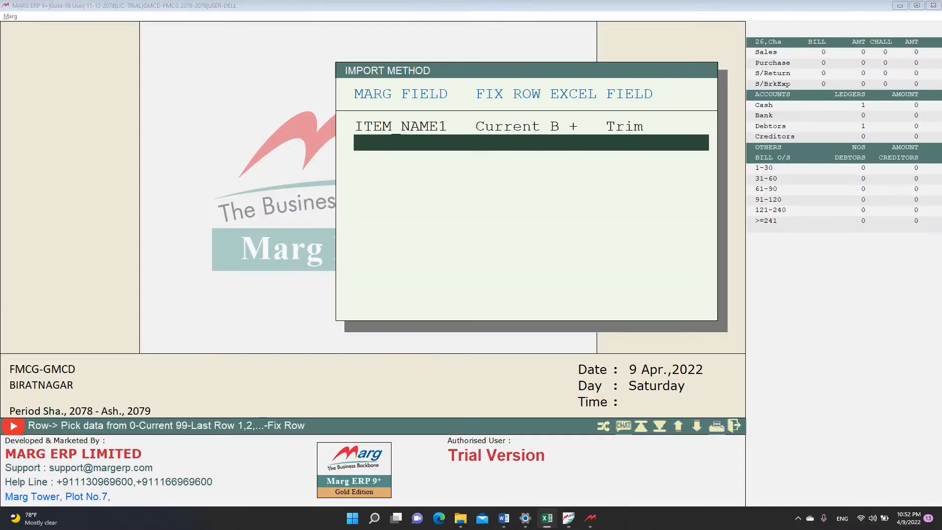
{"action": "key", "text": "Return"}
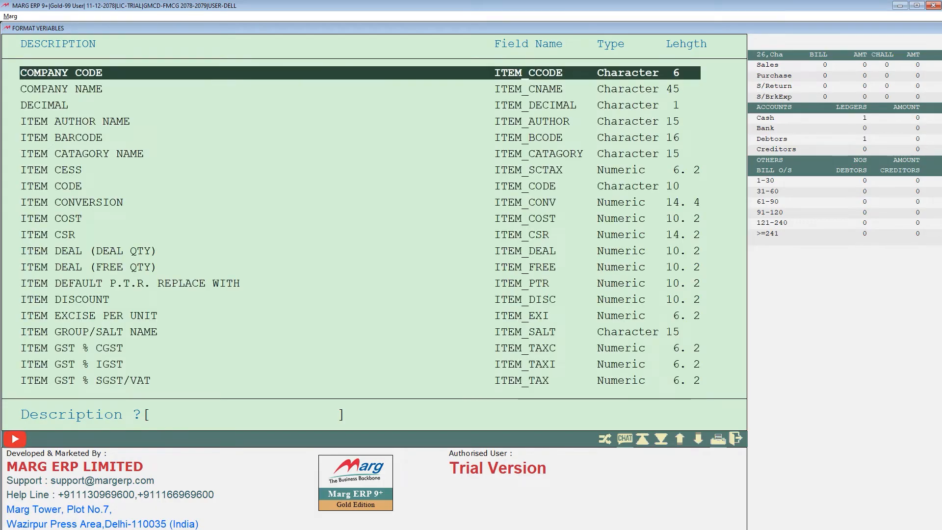
{"action": "key", "text": "Down"}
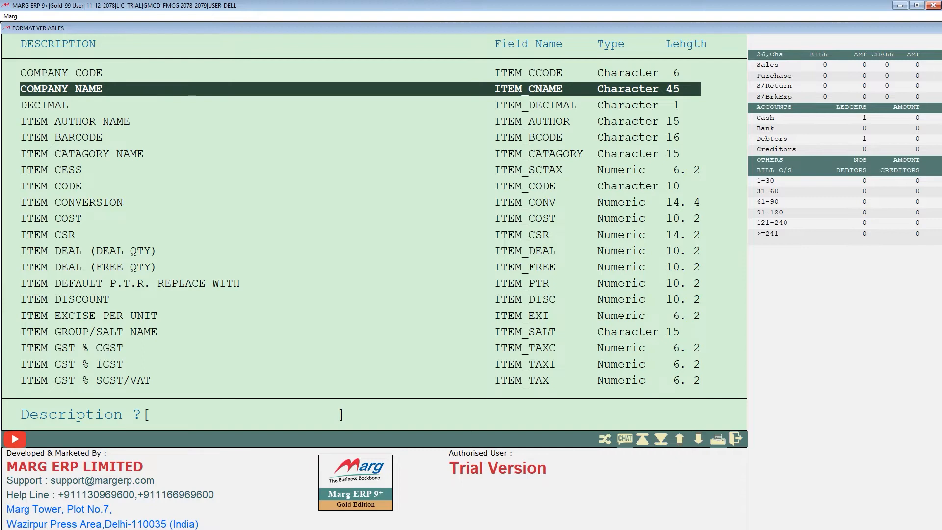
{"action": "key", "text": "Return"}
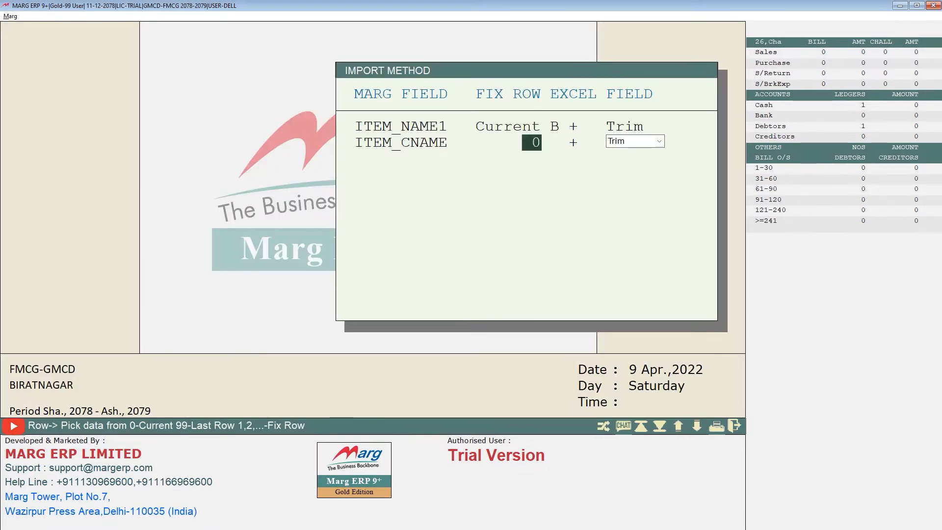
- Map the ITEM_CNAME field to Excel column C, keeping row 0 and the Trim option
{"action": "key", "text": "Return"}
{"action": "type", "text": "C"}
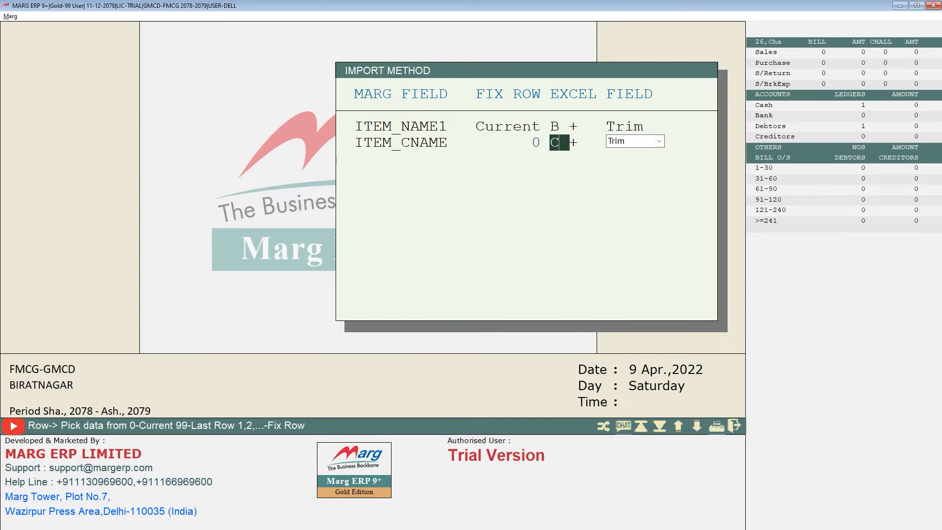
{"action": "key", "text": "Return"}
{"action": "key", "text": "Return"}
{"action": "key", "text": "Return"}
- Check the unit column in the Excel sheet and choose ITEM UNIT as the Marg field of the third mapping row in Marg ERP
{"action": "key", "text": "alt+Tab"}
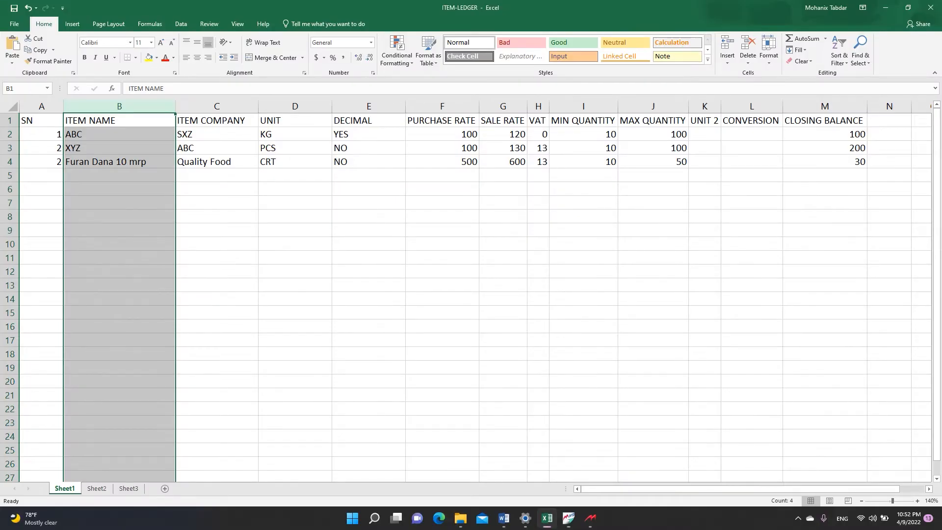
{"action": "key", "text": "alt+Tab"}
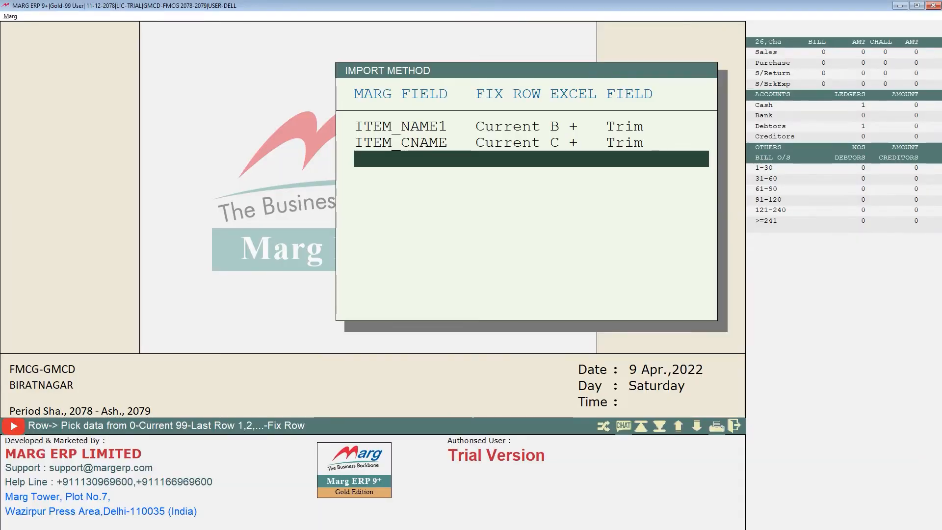
{"action": "key", "text": "Return"}
{"action": "key", "text": "F1"}
{"action": "key", "text": "Down"}
{"action": "key", "text": "Down"}
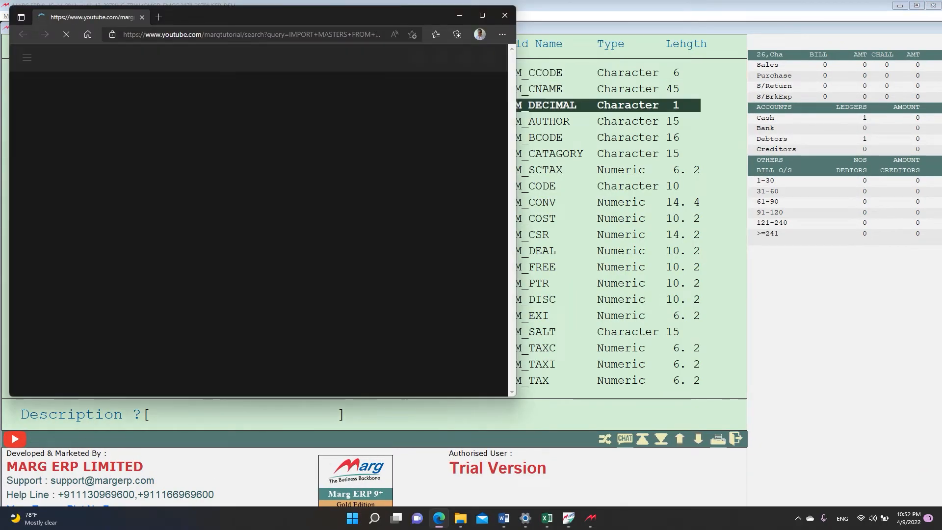
{"action": "key", "text": "alt+Tab"}
{"action": "key", "text": "Down"}
{"action": "key", "text": "Down"}
{"action": "key", "text": "Down"}
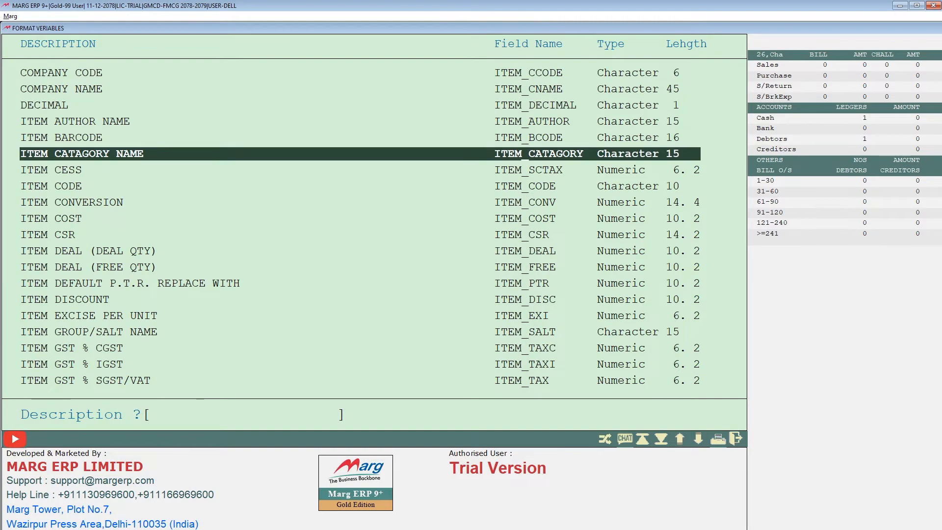
{"action": "type", "text": "UNIT"}
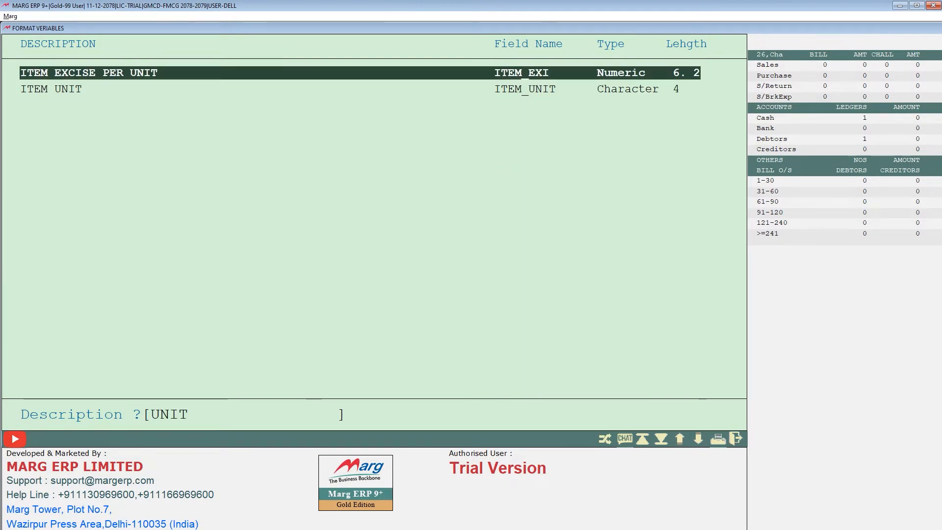
{"action": "key", "text": "Down"}
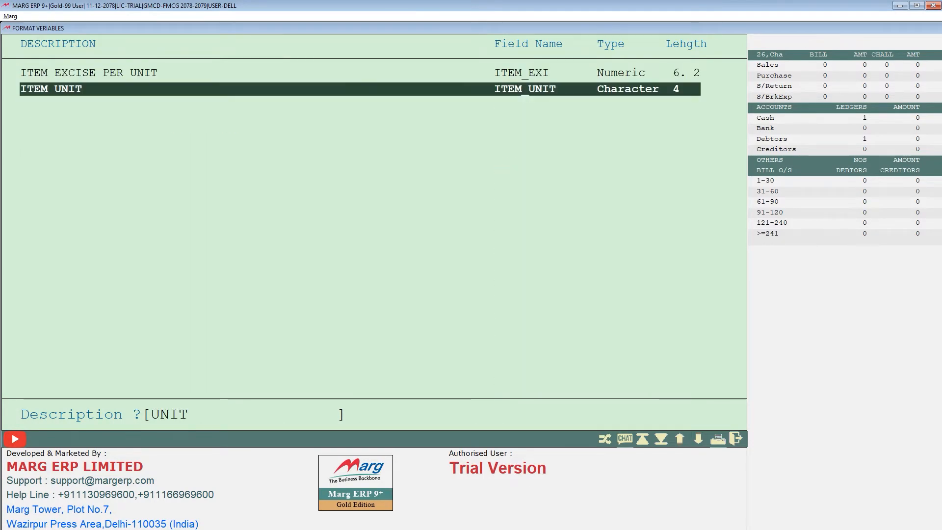
{"action": "key", "text": "Return"}
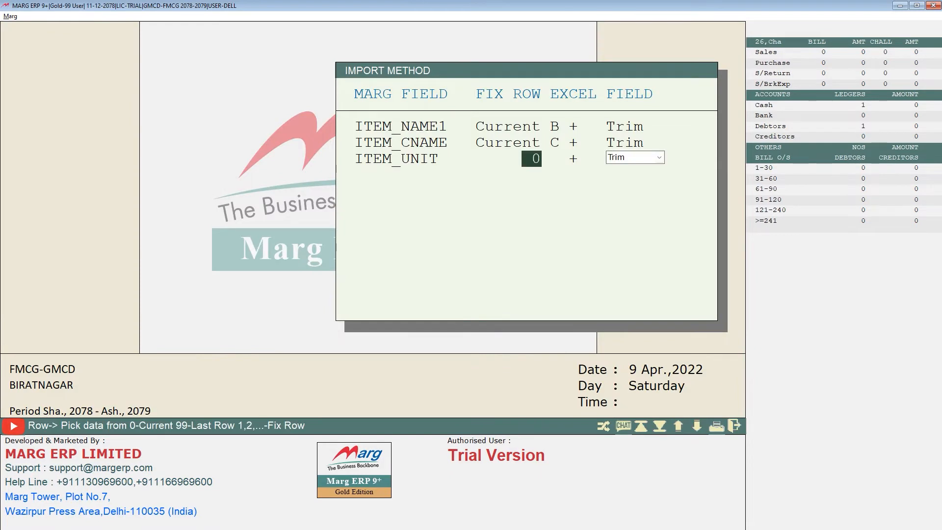
- Map the ITEM_UNIT field to Excel column D, keeping row 0 and the Trim option
{"action": "key", "text": "Return"}
{"action": "type", "text": "D"}
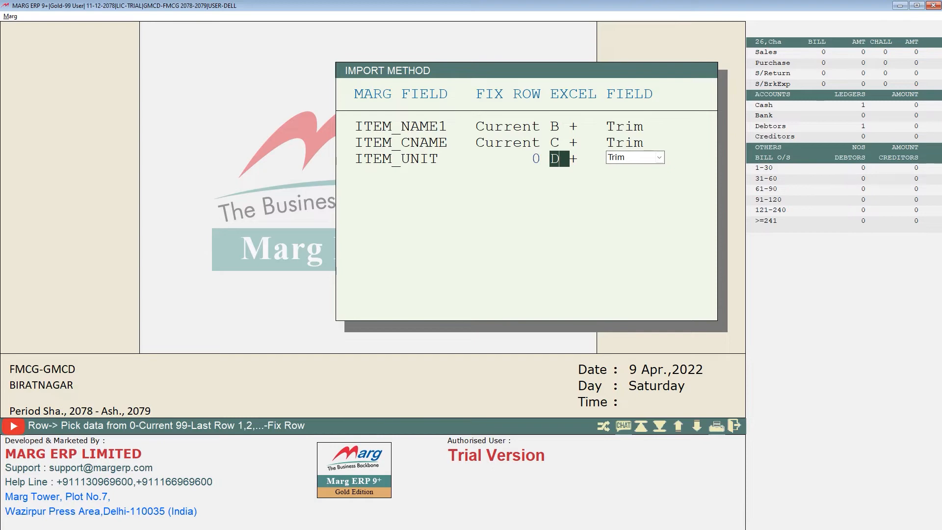
{"action": "key", "text": "Return"}
{"action": "key", "text": "Return"}
{"action": "key", "text": "Return"}
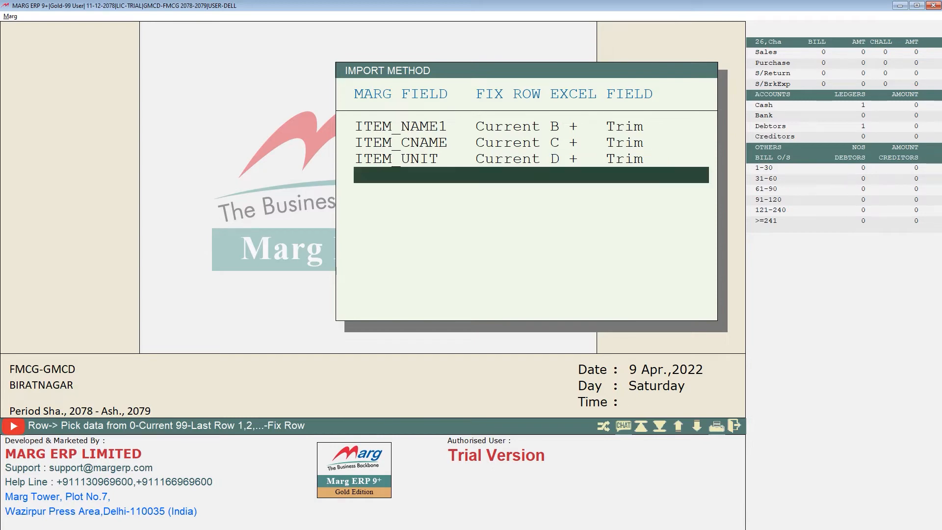
- Check the decimal column in the Excel sheet and choose DECIMAL as the Marg field of the fourth mapping row in Marg ERP
{"action": "key", "text": "Return"}
{"action": "key", "text": "alt+Tab"}
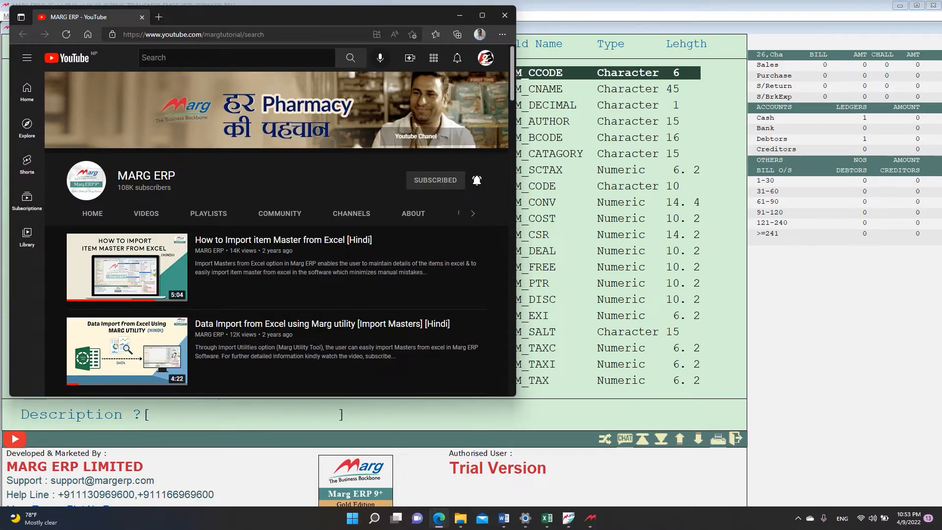
{"action": "key", "text": "alt+Tab"}
{"action": "key", "text": "alt+Tab"}
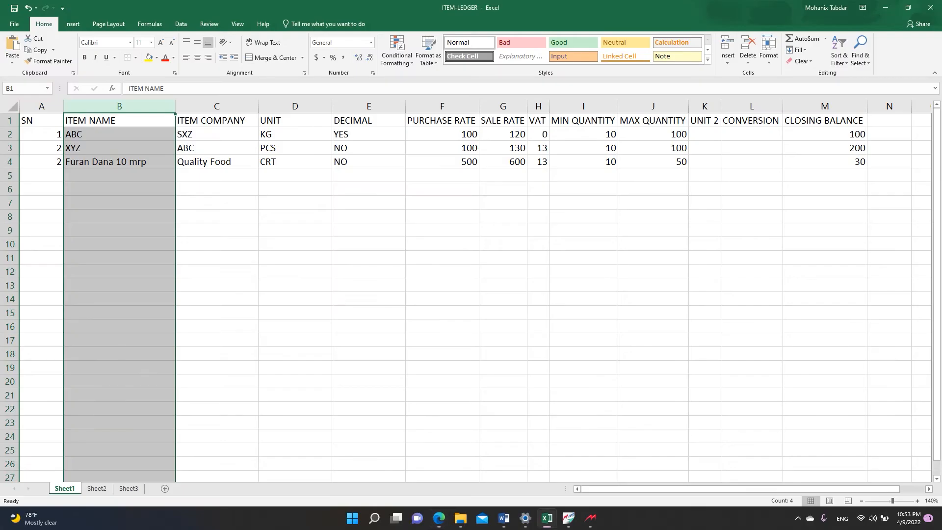
{"action": "key", "text": "alt+Tab"}
{"action": "key", "text": "alt+Tab"}
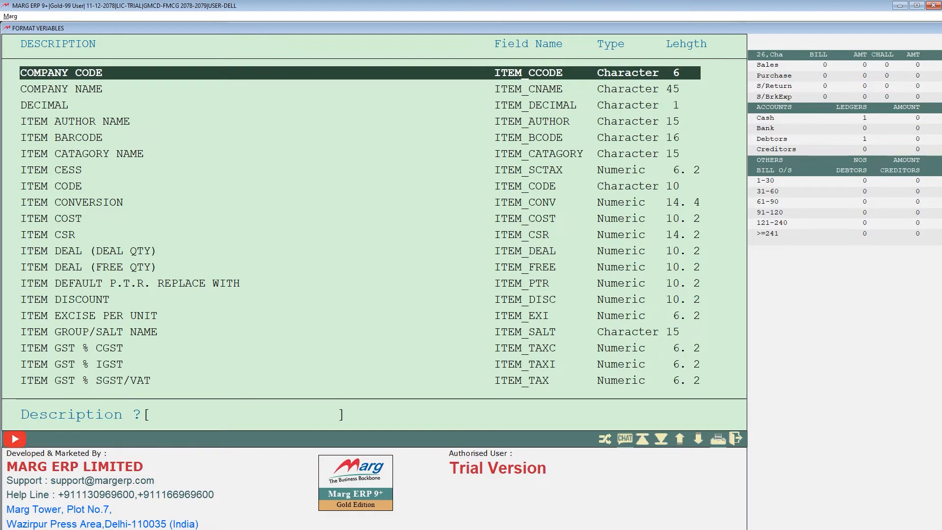
{"action": "type", "text": "DE"}
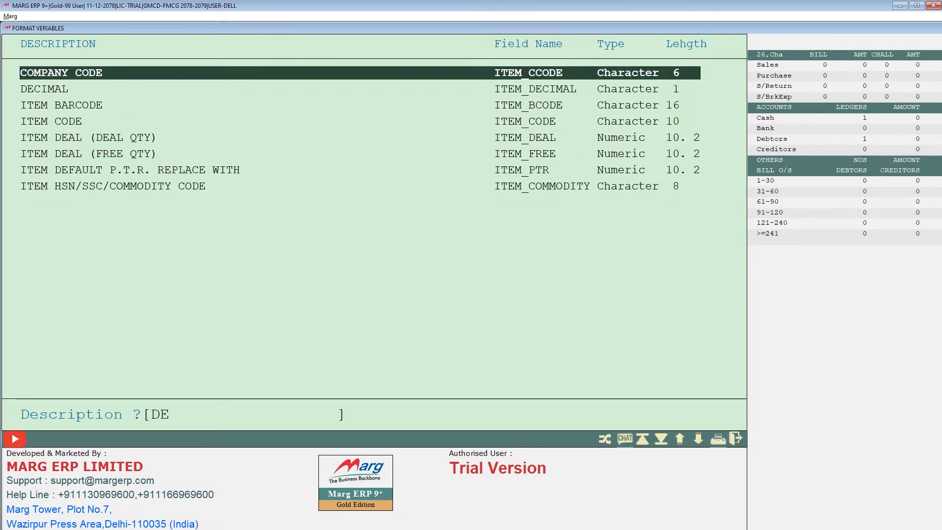
{"action": "key", "text": "Down"}
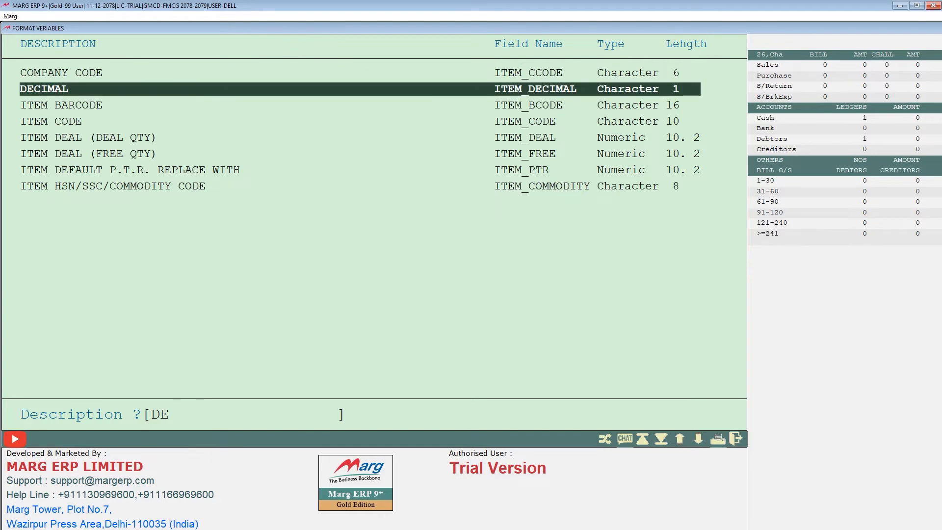
{"action": "key", "text": "Return"}
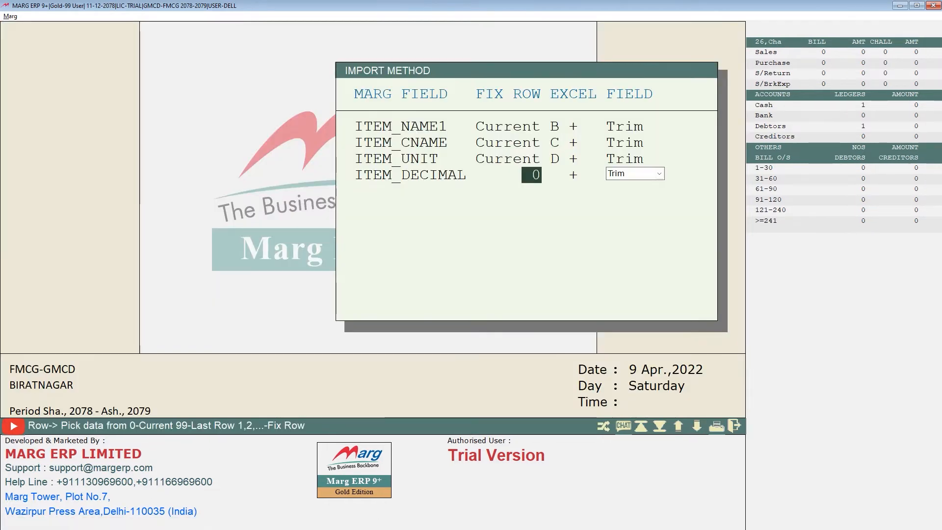
- Map the ITEM_DECIMAL field to Excel column E, keeping row 0 and the Trim option
{"action": "key", "text": "Return"}
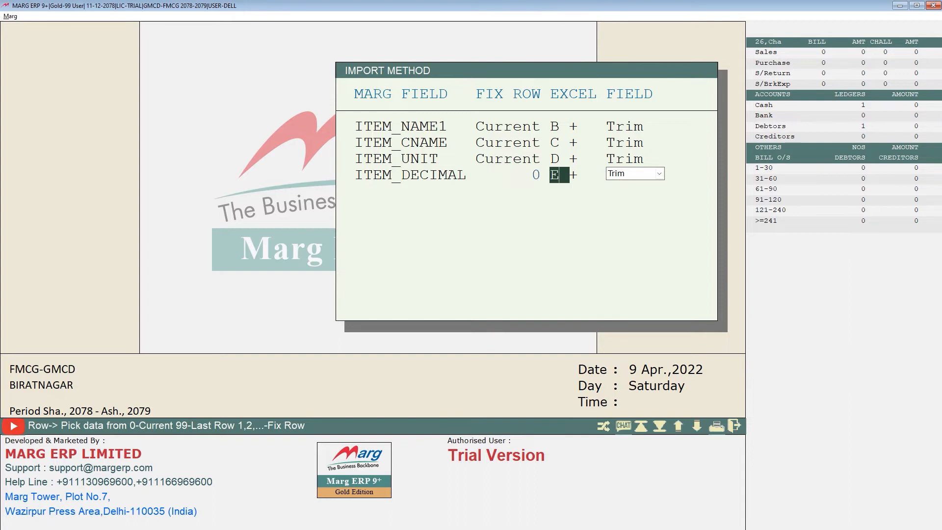
{"action": "key", "text": "Return"}
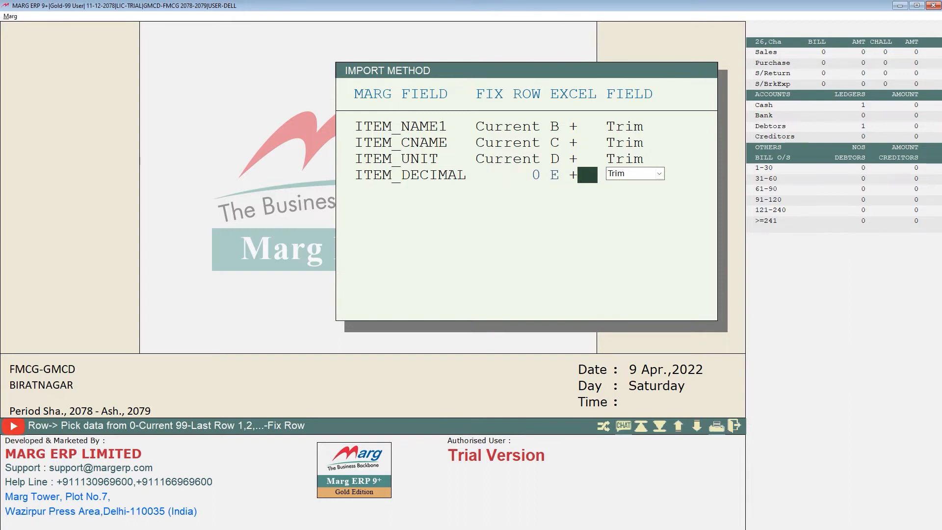
{"action": "key", "text": "Return"}
{"action": "key", "text": "Return"}
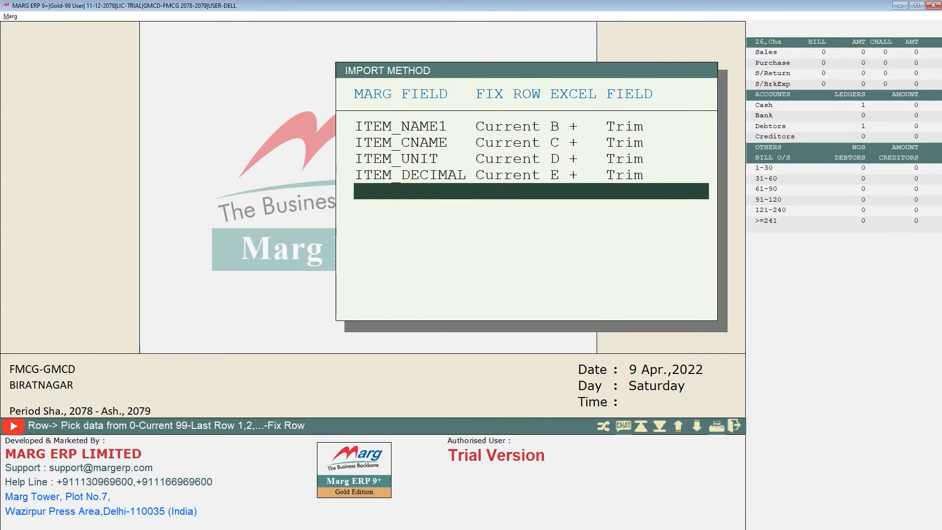
- Locate the PURCHASE RATE column in the Excel sheet and choose ITEM RATE as the Marg field of the fifth mapping row in Marg ERP
{"action": "key", "text": "Return"}
{"action": "key", "text": "alt+Tab"}
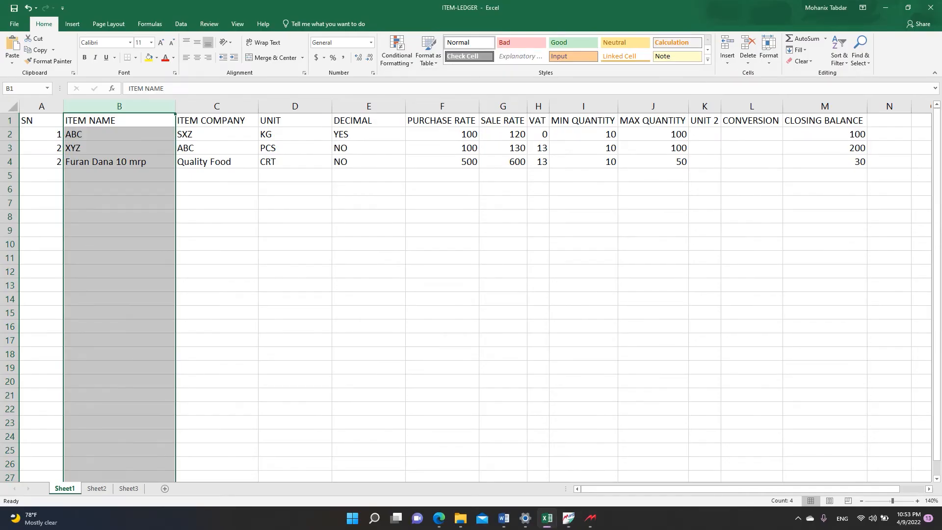
{"action": "key", "text": "Right"}
{"action": "key", "text": "Right"}
{"action": "key", "text": "Right"}
{"action": "key", "text": "Right"}
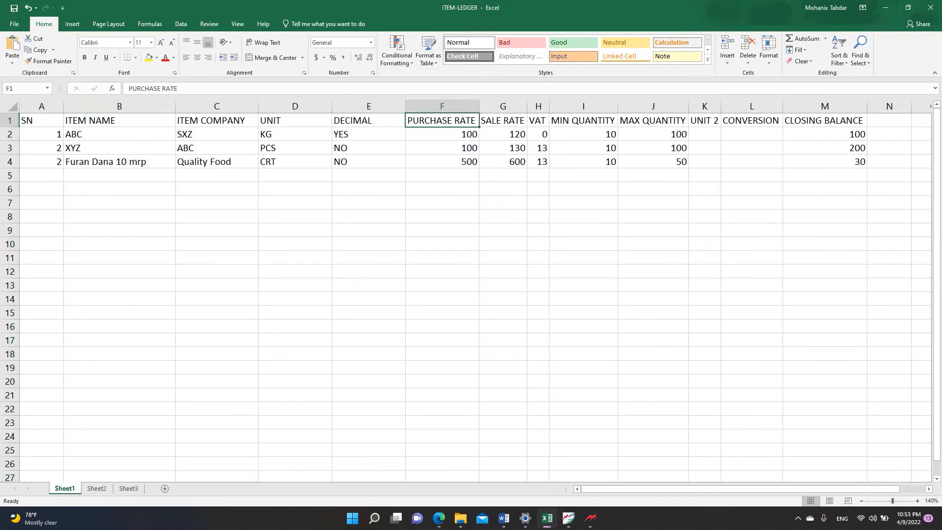
{"action": "key", "text": "alt+Tab"}
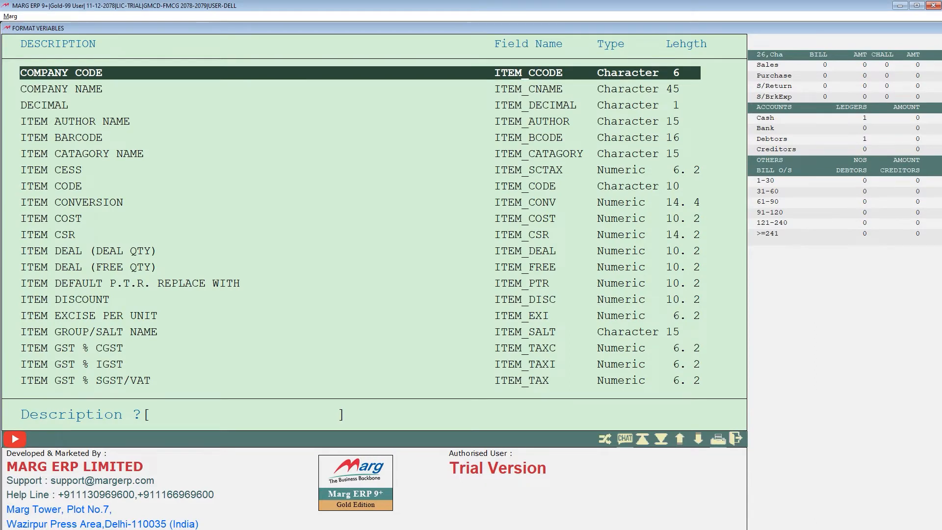
{"action": "type", "text": "RATE"}
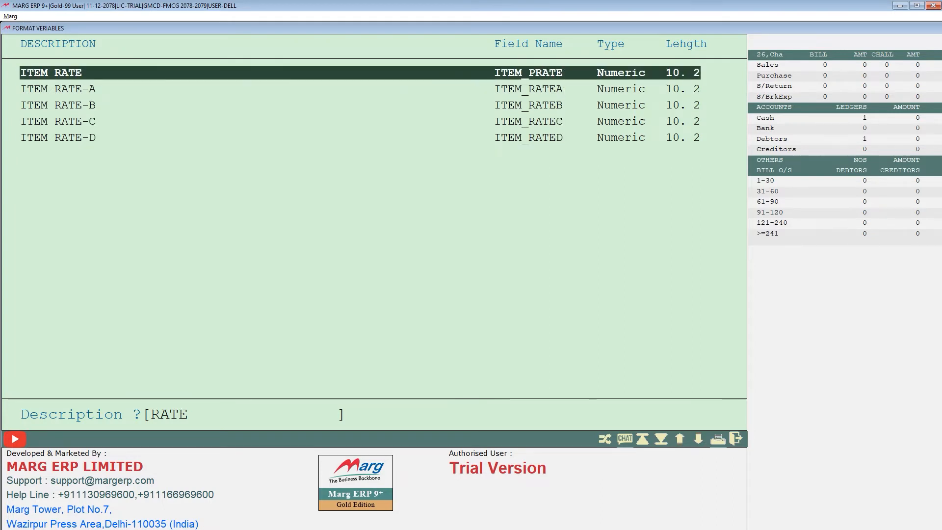
{"action": "key", "text": "Return"}
- Recheck the purchase rate column in Excel and map the ITEM_PRATE field in Marg ERP to column F, keeping row 0 and the Default option
{"action": "key", "text": "Return"}
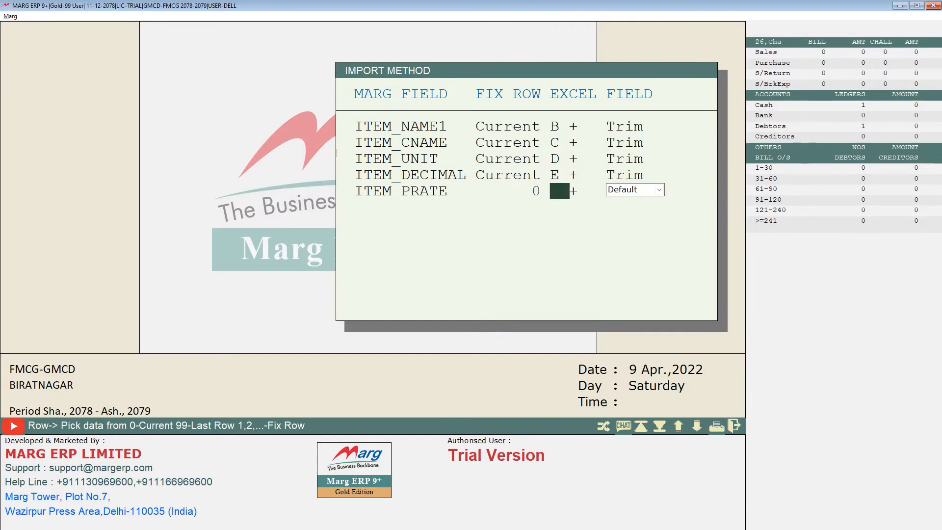
{"action": "key", "text": "alt+Tab"}
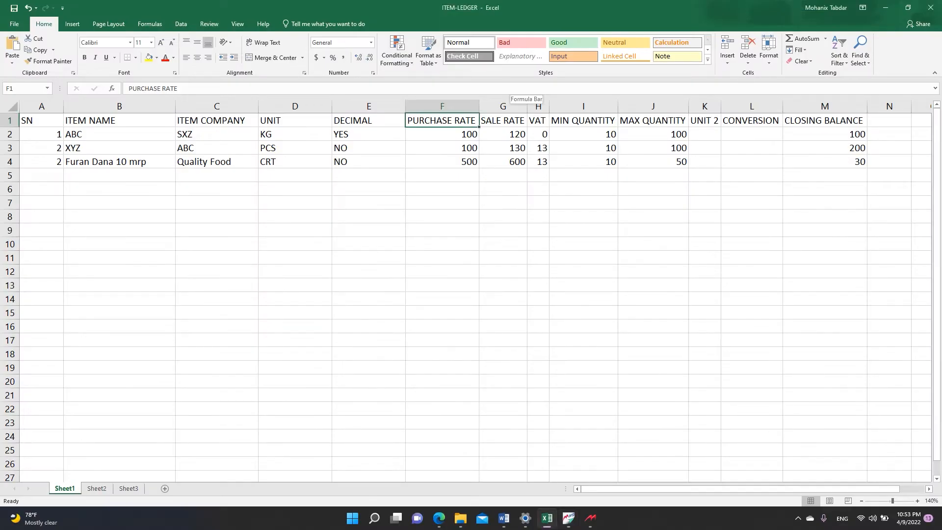
{"action": "key", "text": "alt+Tab"}
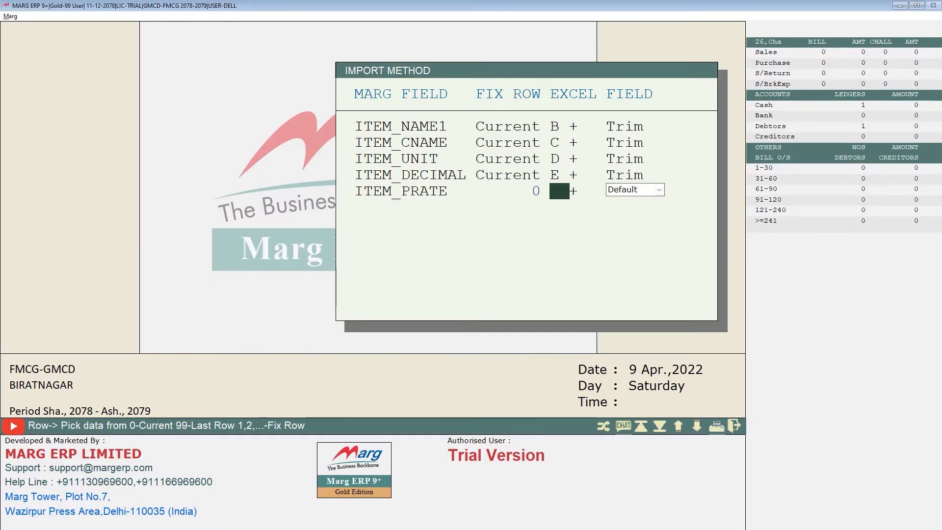
{"action": "type", "text": "F"}
{"action": "key", "text": "Return"}
{"action": "key", "text": "Return"}
{"action": "key", "text": "Return"}
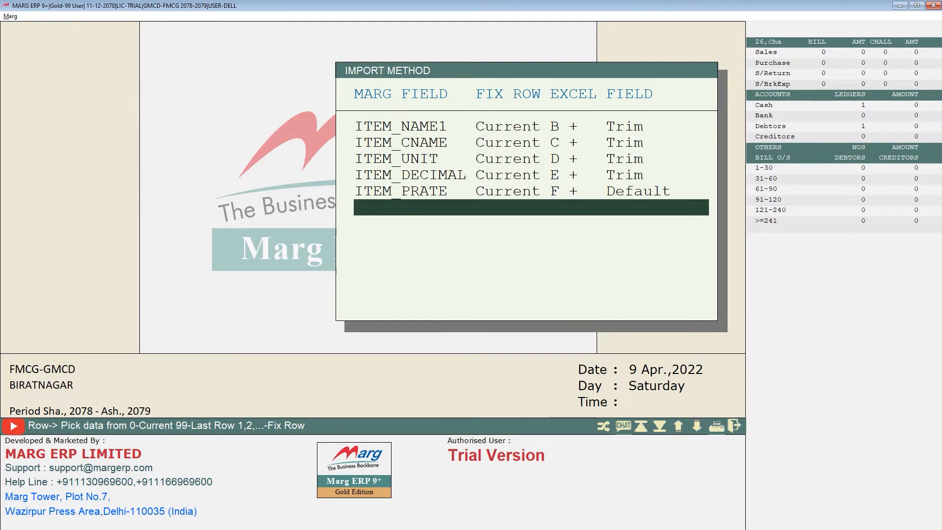
- Choose ITEM RATE-A as the Marg field of the sixth mapping row
{"action": "key", "text": "Return"}
{"action": "type", "text": "SA"}
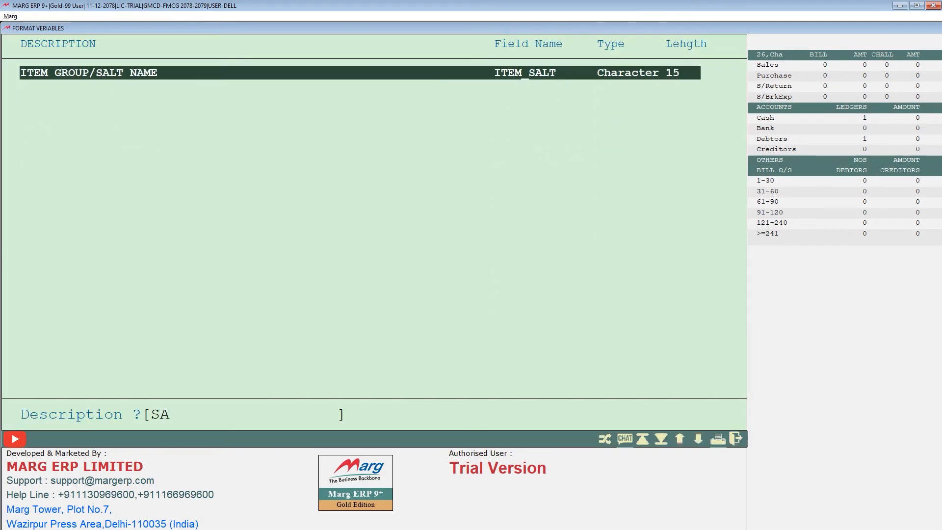
{"action": "key", "text": "BackSpace"}
{"action": "key", "text": "BackSpace"}
{"action": "type", "text": "RATE"}
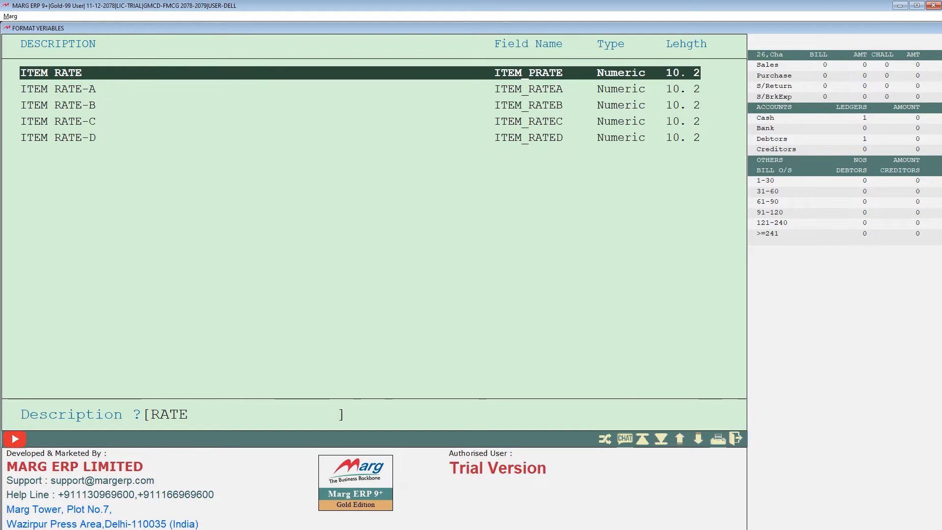
{"action": "key", "text": "Return"}
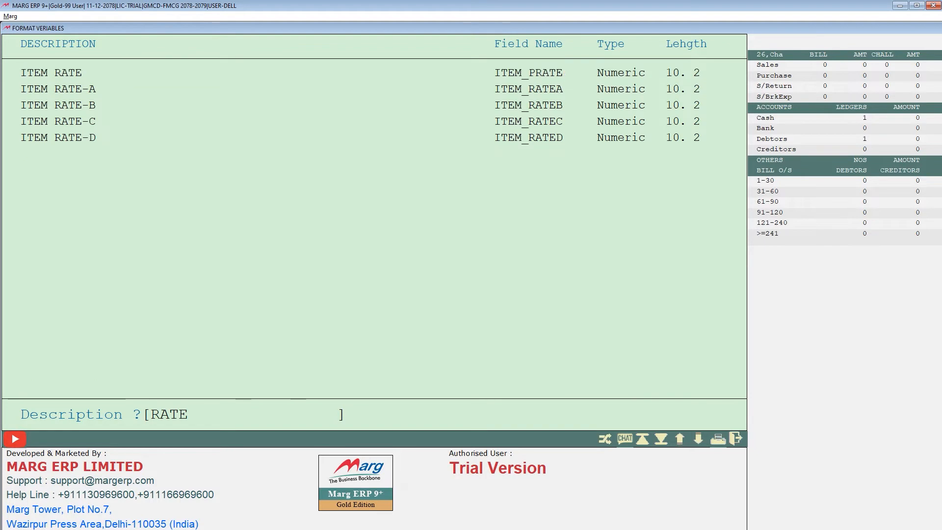
{"action": "key", "text": "Down"}
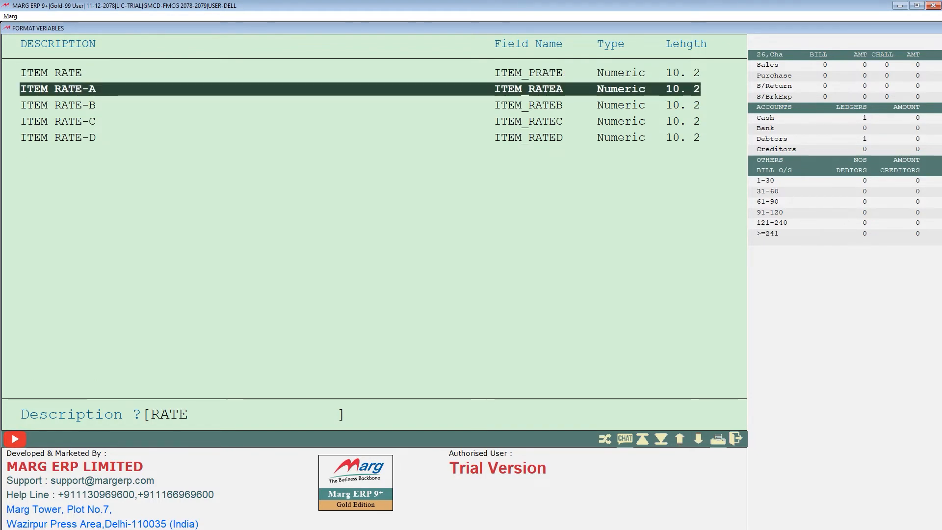
{"action": "key", "text": "Return"}
- Map the ITEM_RATEA field to Excel column G, keeping row 0 and the Default option
{"action": "key", "text": "Return"}
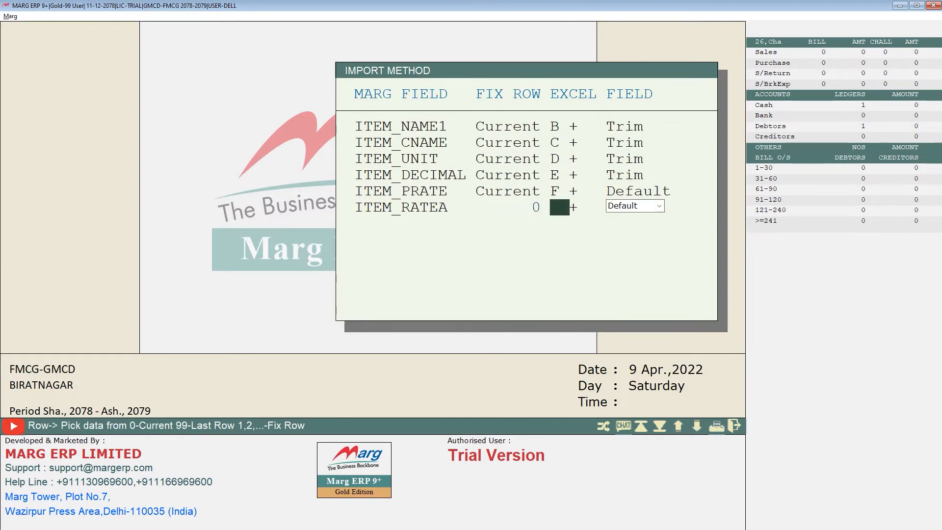
{"action": "type", "text": "G"}
{"action": "key", "text": "Return"}
{"action": "key", "text": "Return"}
{"action": "key", "text": "Return"}
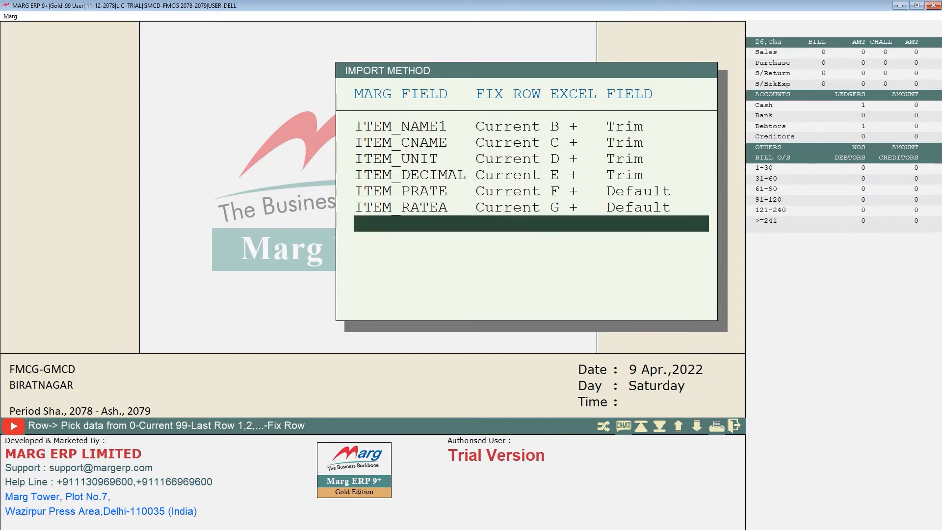
- Locate the VAT column in the Excel sheet and choose ITEM GST % SGST/VAT as the Marg field of the seventh mapping row in Marg ERP
{"action": "key", "text": "Return"}
{"action": "key", "text": "alt+Tab"}
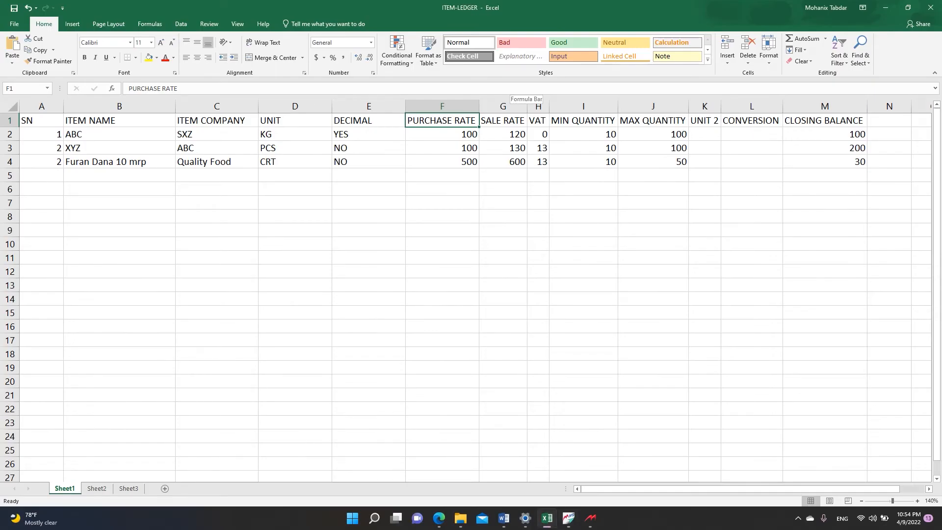
{"action": "key", "text": "Right"}
{"action": "key", "text": "Right"}
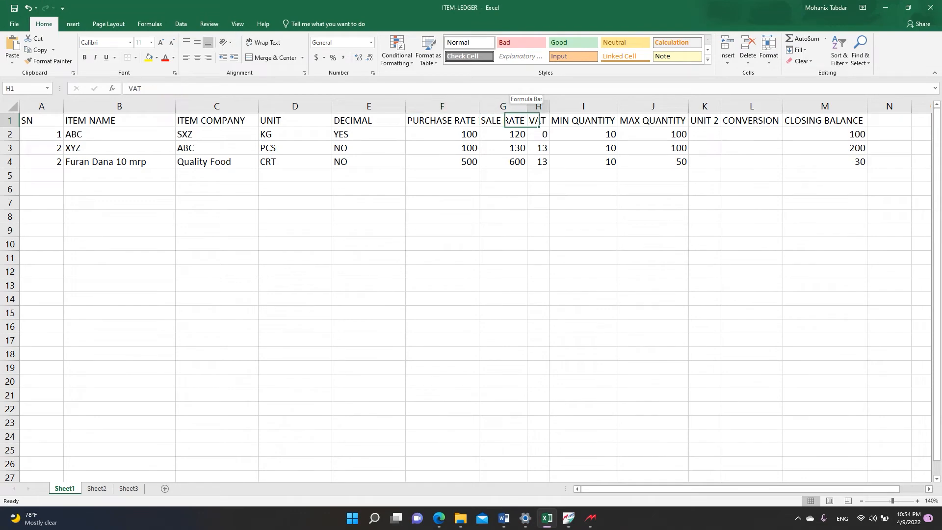
{"action": "key", "text": "Right"}
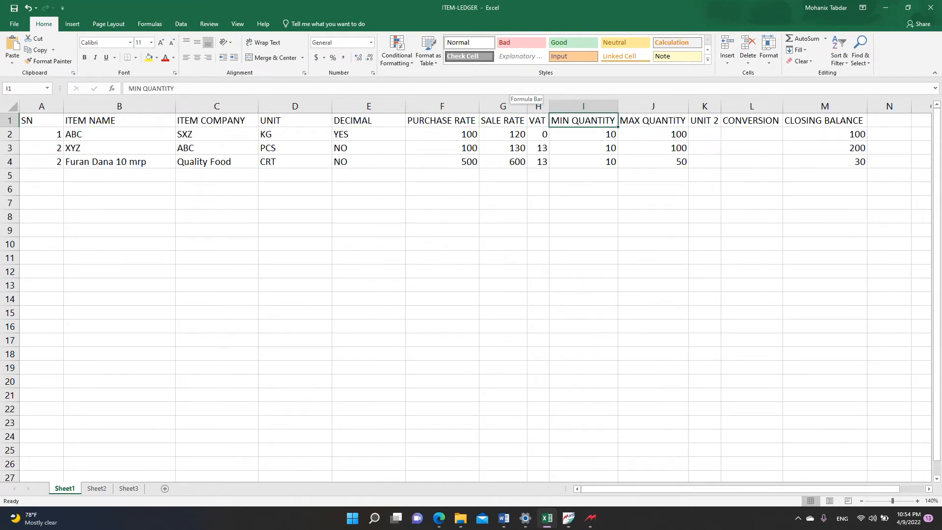
{"action": "key", "text": "Left"}
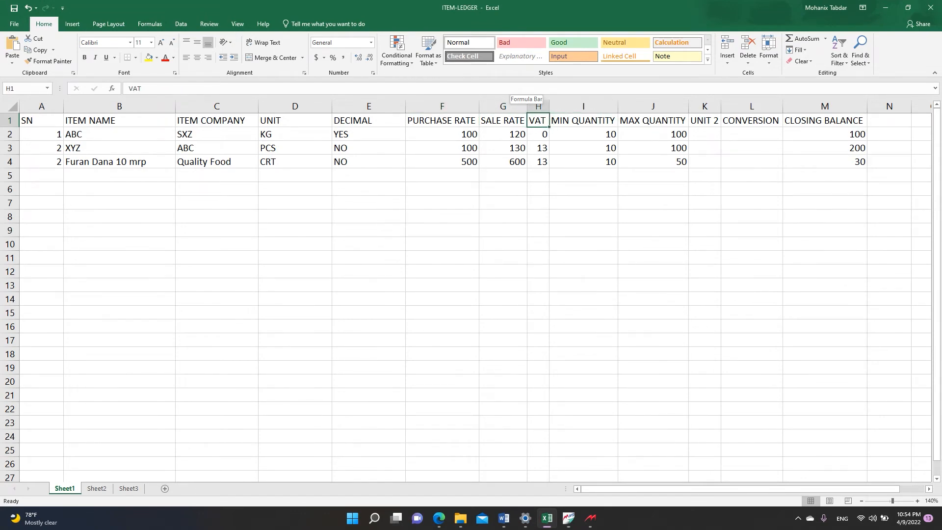
{"action": "key", "text": "alt+Tab"}
{"action": "type", "text": "VATE"}
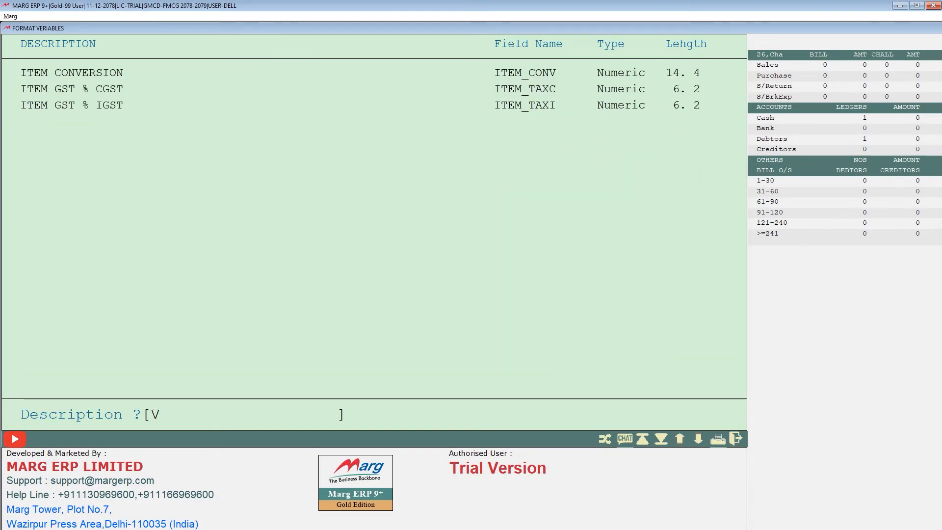
{"action": "key", "text": "Down"}
{"action": "key", "text": "Down"}
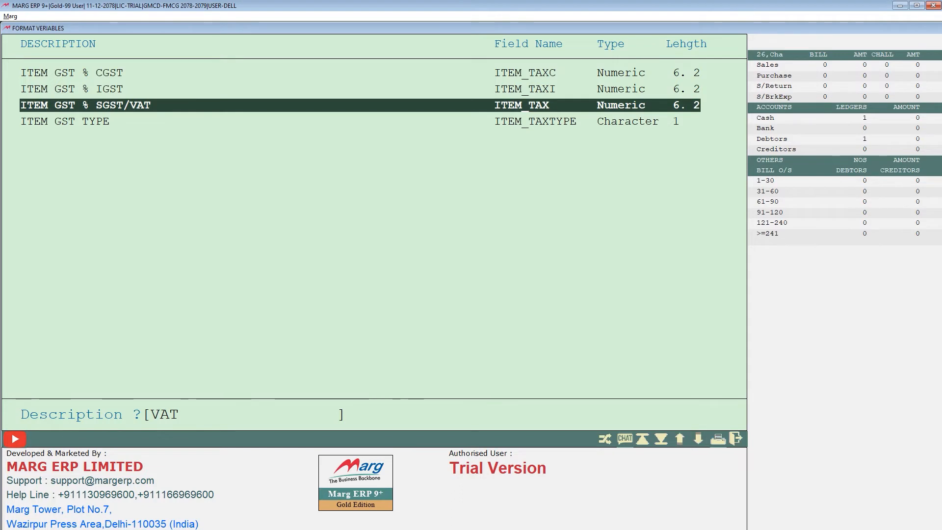
{"action": "key", "text": "Return"}
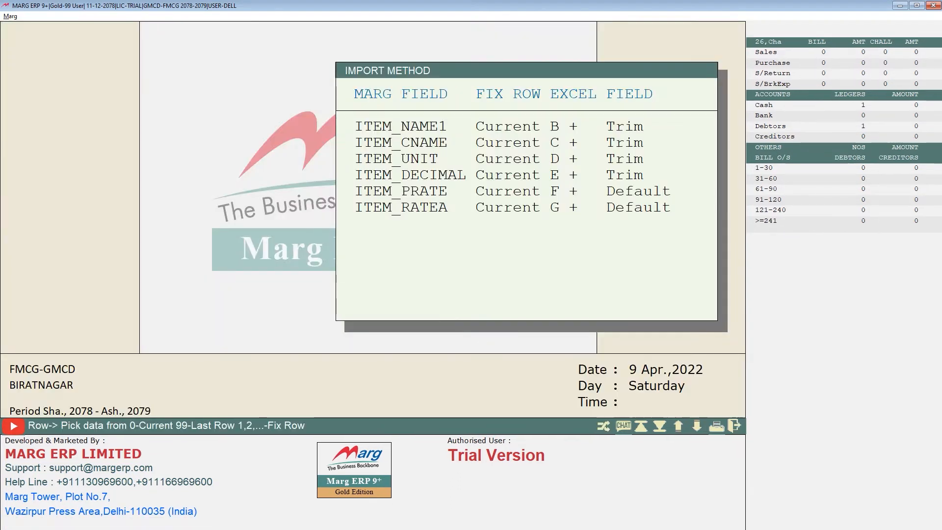
- Map the ITEM_TAX field to Excel column H, keeping row 0 and the Default option
{"action": "key", "text": "Return"}
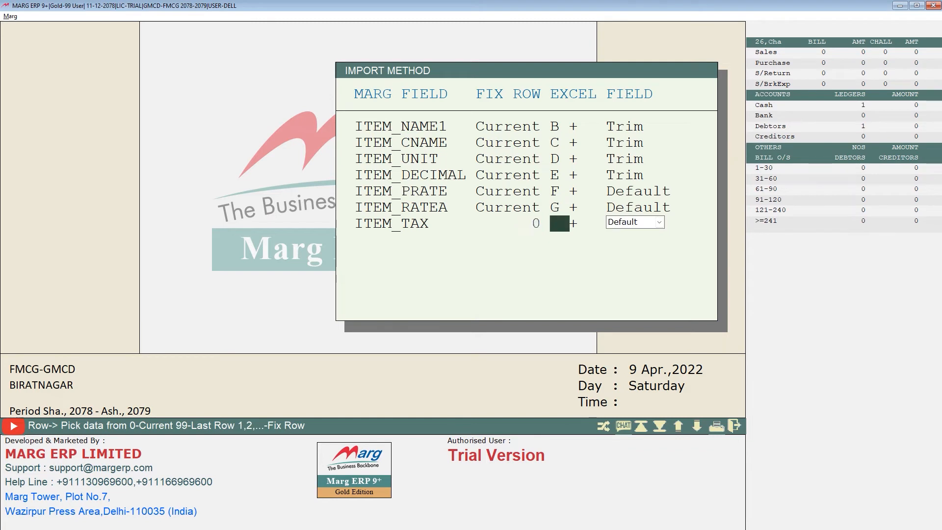
{"action": "type", "text": "H"}
{"action": "key", "text": "Return"}
{"action": "key", "text": "Return"}
{"action": "key", "text": "Return"}
- Find the MIN QUANTITY column in the Excel sheet and choose MINIMUM LEVEL as the Marg field of the eighth mapping row in Marg ERP
{"action": "key", "text": "Return"}
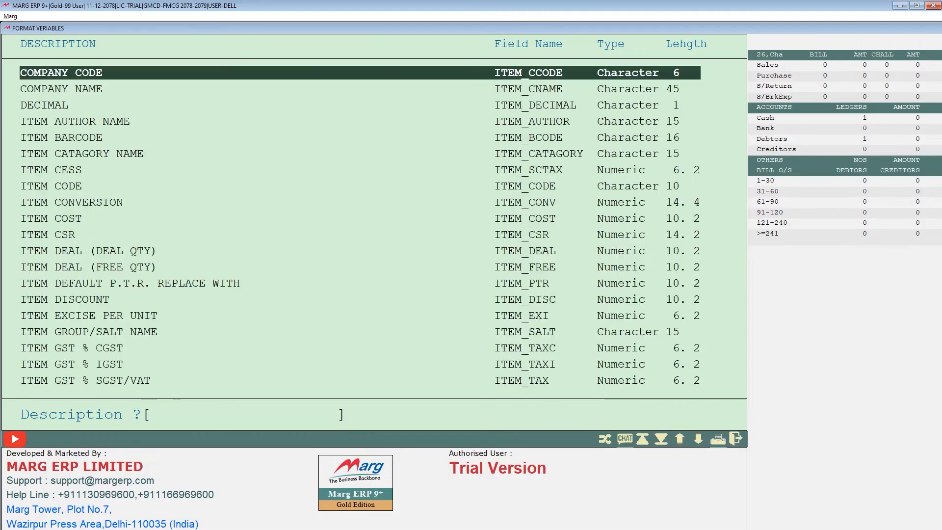
{"action": "key", "text": "alt+Tab"}
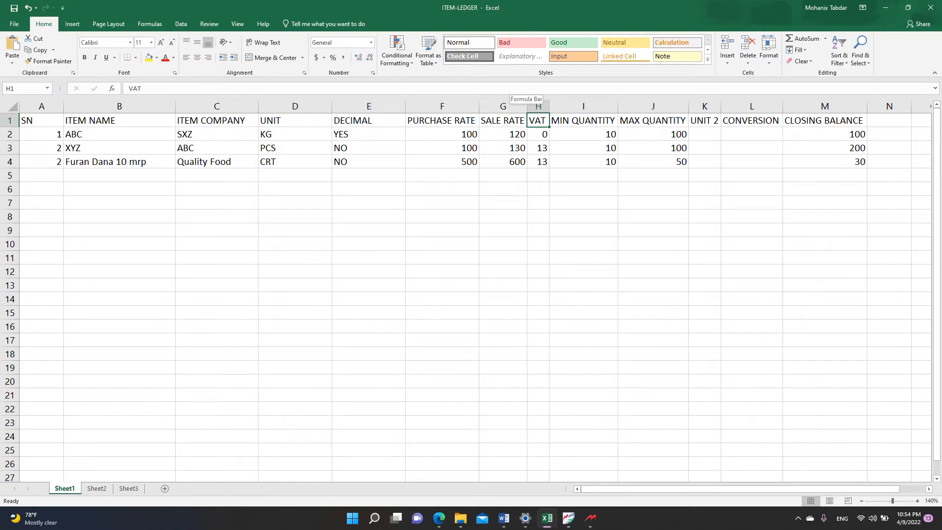
{"action": "key", "text": "Right"}
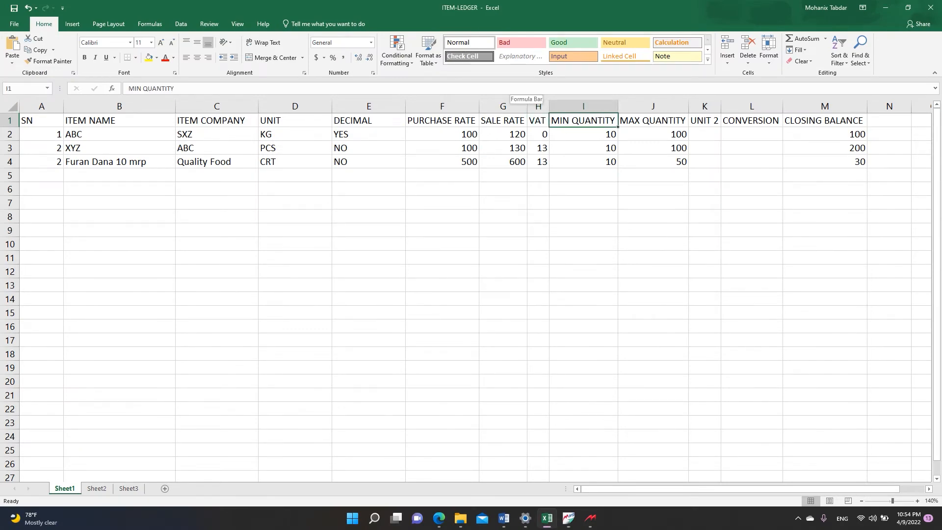
{"action": "key", "text": "alt+Tab"}
{"action": "type", "text": "MI"}
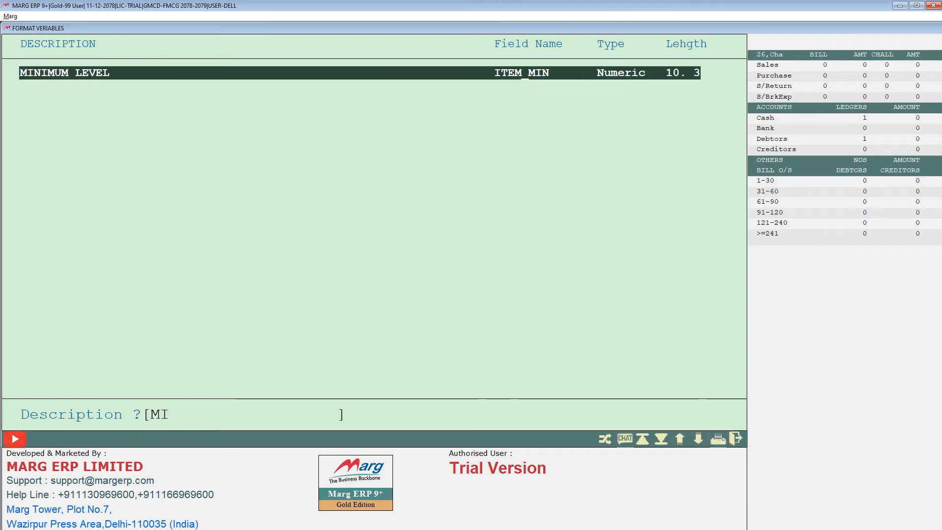
{"action": "type", "text": "N"}
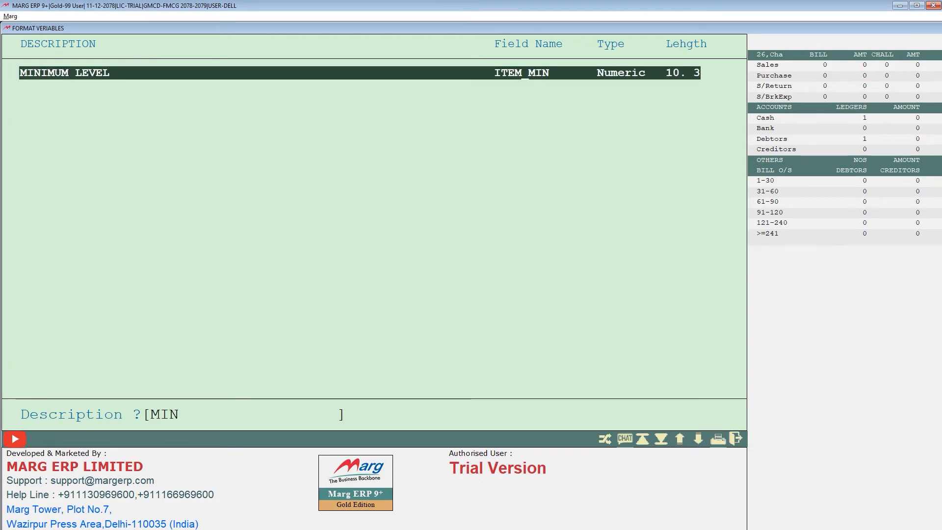
{"action": "key", "text": "Return"}
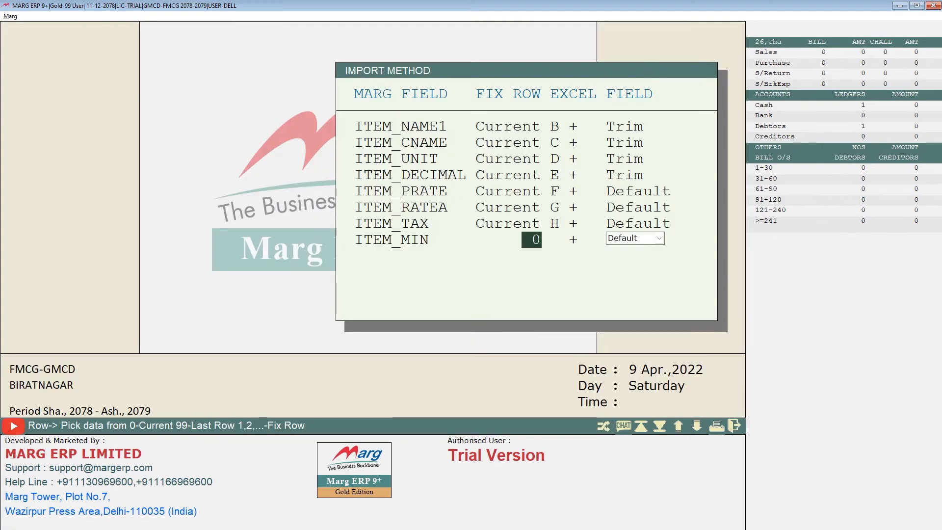
- Map the ITEM_MIN field to Excel column I, keeping row 0 and the Default option
{"action": "type", "text": "I"}
{"action": "key", "text": "Return"}
{"action": "key", "text": "Return"}
{"action": "key", "text": "Return"}
- Add MAXIMUM LEVEL as the ninth mapping row, mapped to Excel column J with row 0 and the Default option
{"action": "type", "text": "MAX"}
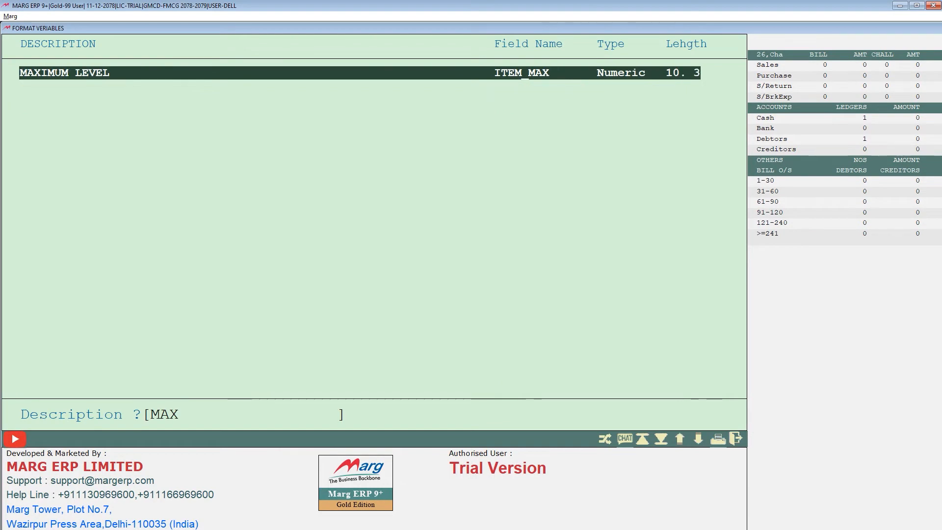
{"action": "key", "text": "Return"}
{"action": "key", "text": "Return"}
{"action": "type", "text": "J"}
{"action": "key", "text": "Return"}
{"action": "key", "text": "Return"}
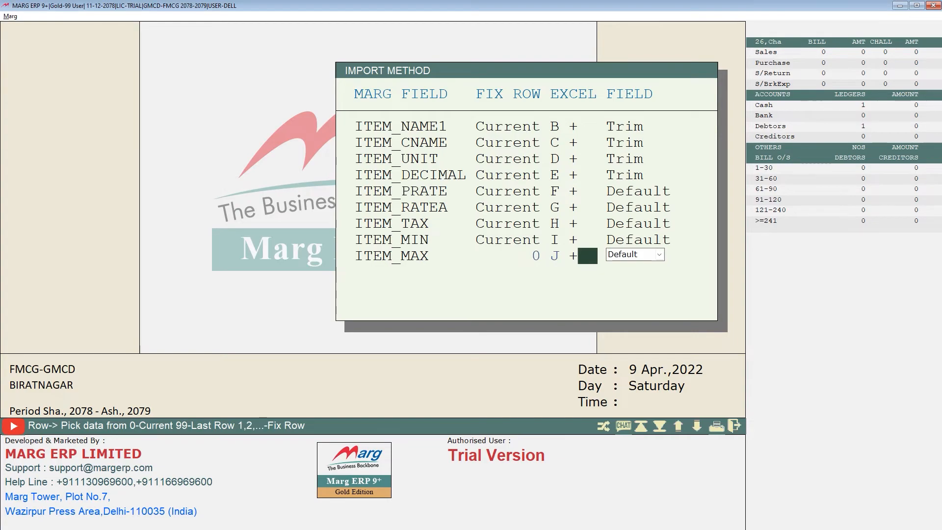
{"action": "key", "text": "Return"}
- Go through the header row of the Excel sheet to check which columns still need mapping after MAX QUANTITY
{"action": "key", "text": "Return"}
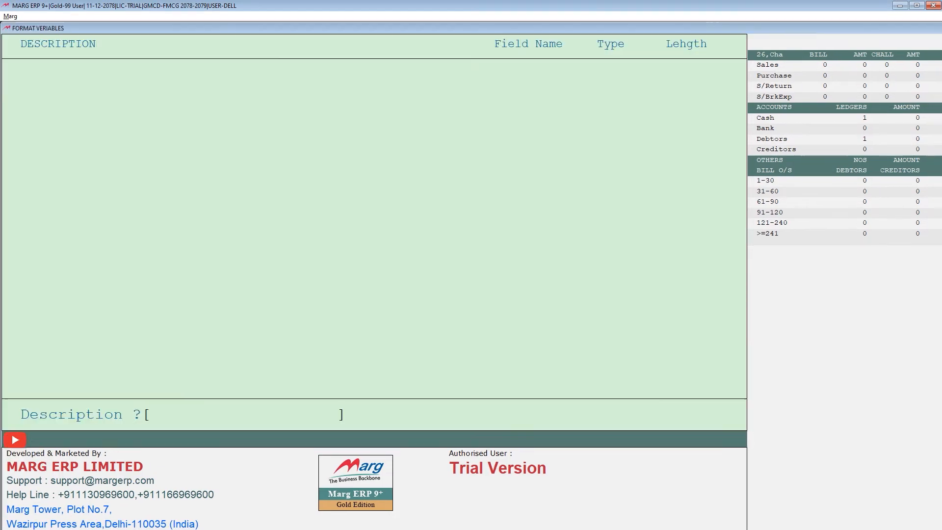
{"action": "key", "text": "alt+Tab"}
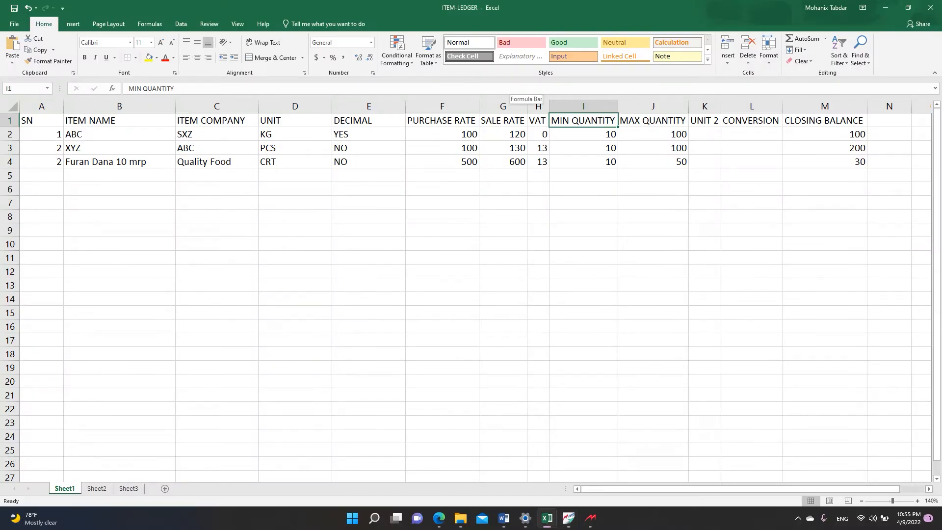
{"action": "key", "text": "Right"}
{"action": "key", "text": "Right"}
{"action": "key", "text": "Right"}
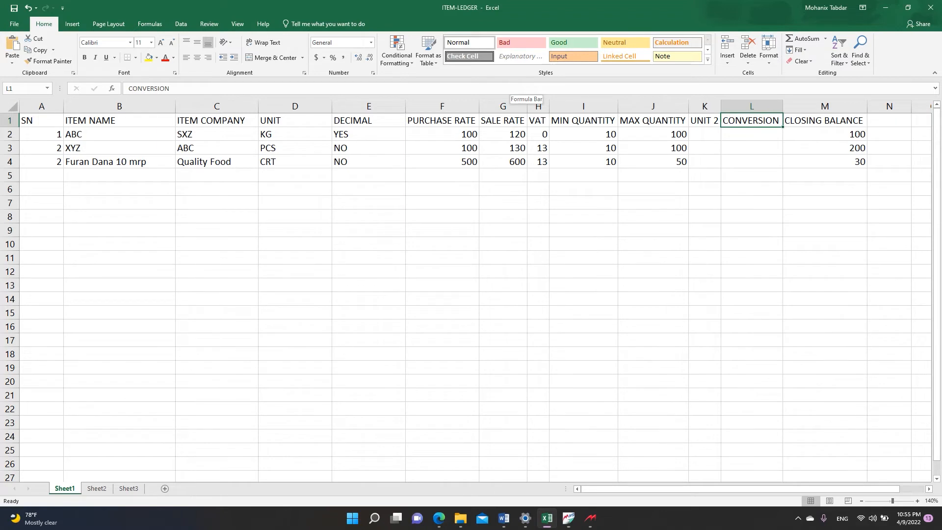
{"action": "key", "text": "Left"}
{"action": "key", "text": "Left"}
{"action": "key", "text": "Left"}
{"action": "key", "text": "Left"}
{"action": "key", "text": "Left"}
{"action": "key", "text": "Left"}
{"action": "key", "text": "Left"}
{"action": "key", "text": "Left"}
{"action": "key", "text": "Left"}
{"action": "key", "text": "Left"}
{"action": "key", "text": "Left"}
{"action": "key", "text": "Right"}
{"action": "key", "text": "Right"}
{"action": "key", "text": "Right"}
{"action": "key", "text": "Right"}
{"action": "key", "text": "Right"}
{"action": "key", "text": "Right"}
{"action": "key", "text": "Right"}
{"action": "key", "text": "Right"}
{"action": "key", "text": "Right"}
{"action": "key", "text": "Right"}
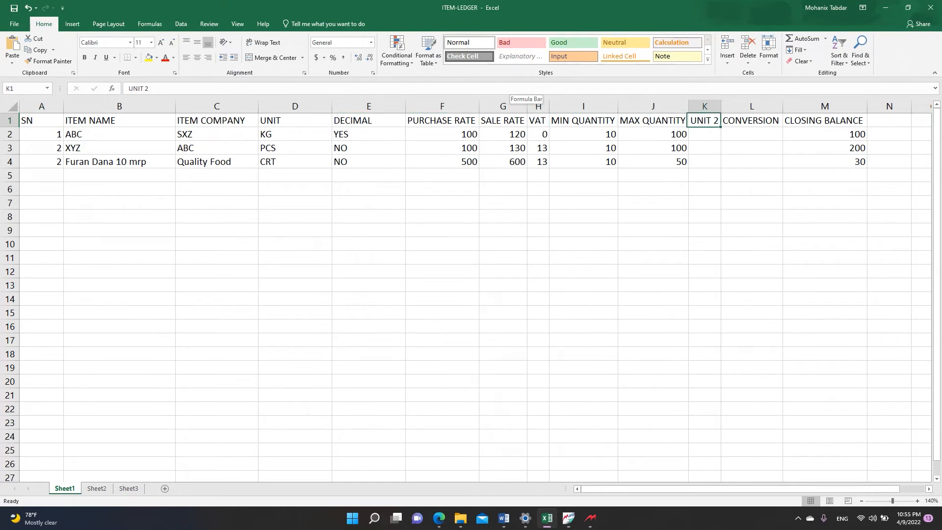
{"action": "key", "text": "Right"}
{"action": "key", "text": "Right"}
{"action": "key", "text": "Left"}
{"action": "key", "text": "Left"}
{"action": "key", "text": "Left"}
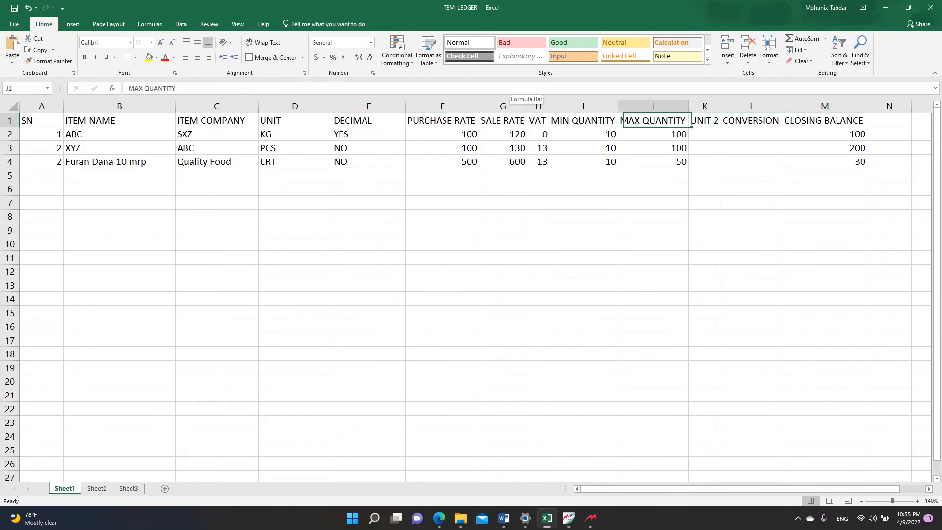
- Return to Marg ERP, leave the field list without choosing a field and review the mapping rows up to ITEM_NAME1
{"action": "key", "text": "alt+Tab"}
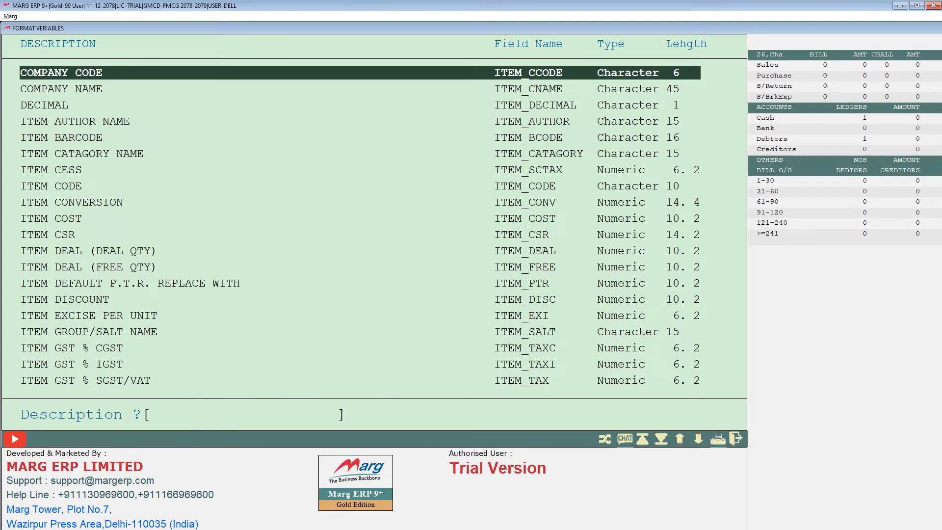
{"action": "key", "text": "Escape"}
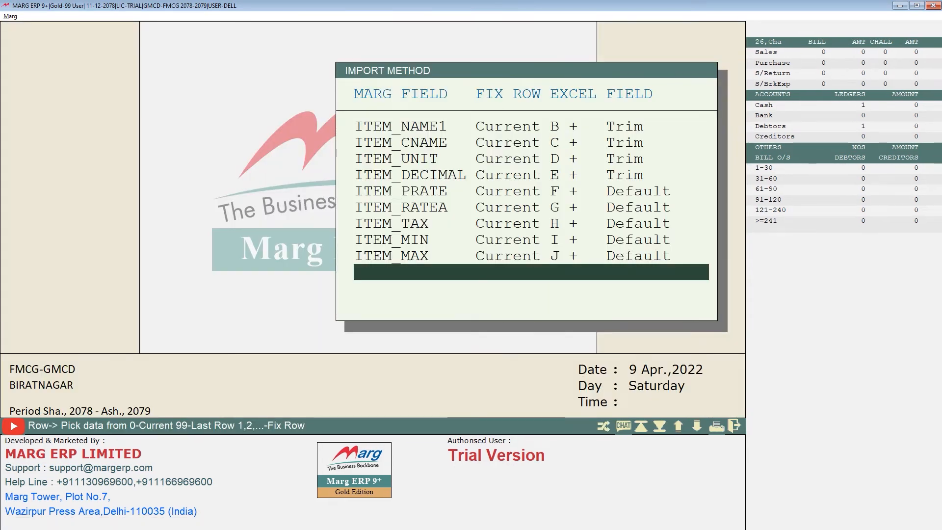
{"action": "key", "text": "Up"}
{"action": "key", "text": "Up"}
{"action": "key", "text": "Up"}
{"action": "key", "text": "Up"}
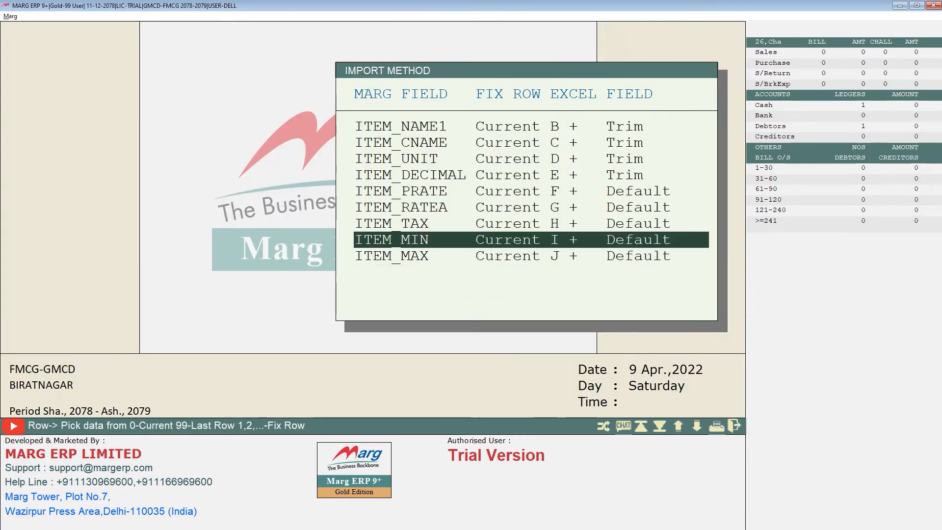
{"action": "key", "text": "Up"}
{"action": "key", "text": "Up"}
{"action": "key", "text": "Up"}
{"action": "key", "text": "Up"}
{"action": "key", "text": "Up"}
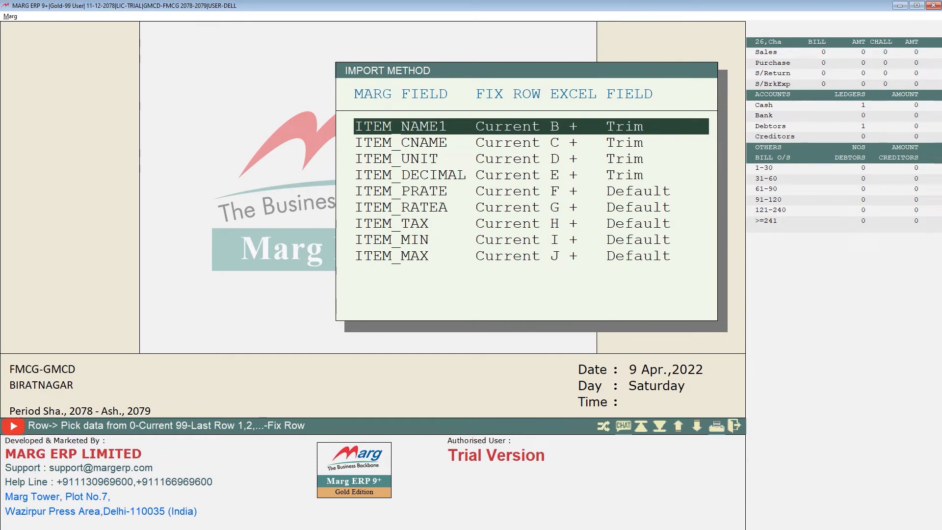
- Compare the ITEM_NAME1 and ITEM_CNAME mappings with the ITEM NAME and ITEM COMPANY columns of the ITEM-LEDGER sheet in Excel
{"action": "key", "text": "alt+Tab"}
{"action": "key", "text": "alt+Tab"}
{"action": "key", "text": "alt+shift+Tab"}
{"action": "key", "text": "Right"}
{"action": "key", "text": "Left"}
{"action": "key", "text": "Left"}
{"action": "key", "text": "Left"}
{"action": "key", "text": "Left"}
{"action": "key", "text": "Left"}
{"action": "key", "text": "Left"}
{"action": "key", "text": "Left"}
{"action": "key", "text": "Left"}
{"action": "key", "text": "Left"}
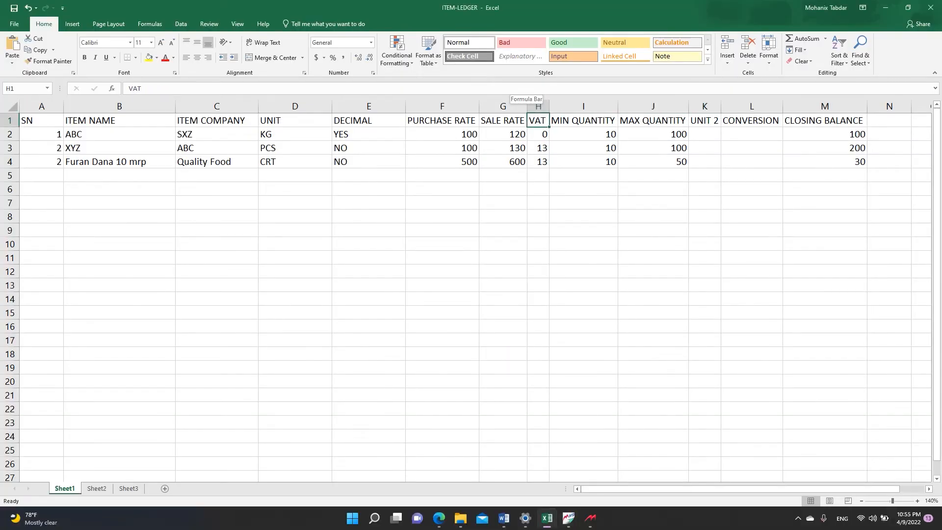
{"action": "key", "text": "Right"}
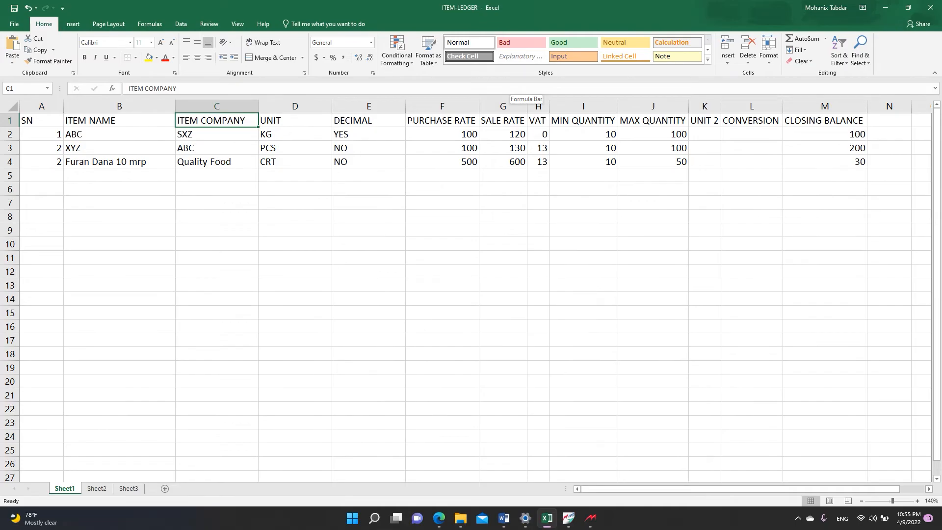
{"action": "key", "text": "alt+Tab"}
{"action": "key", "text": "Down"}
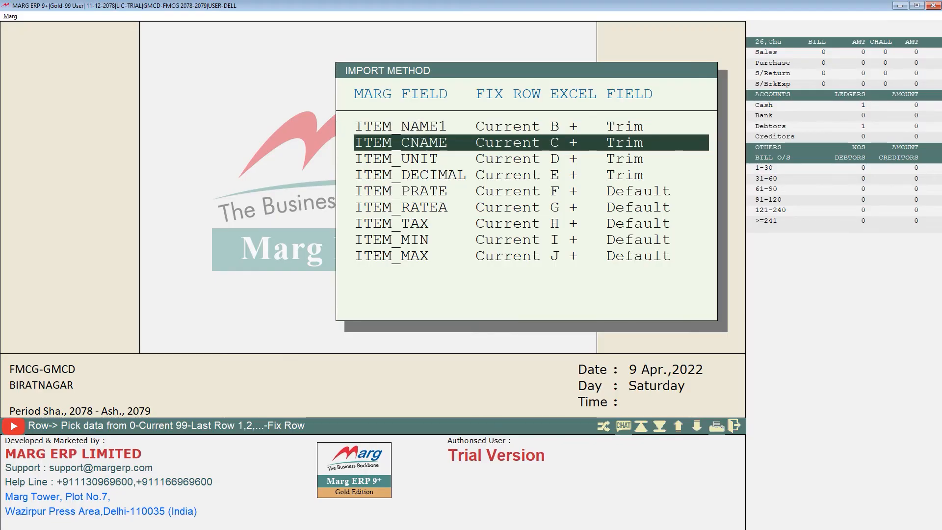
- Compare the ITEM_UNIT and ITEM_DECIMAL mapping rows with the UNIT and DECIMAL columns of the Excel sheet
{"action": "key", "text": "alt+Tab"}
{"action": "key", "text": "Right"}
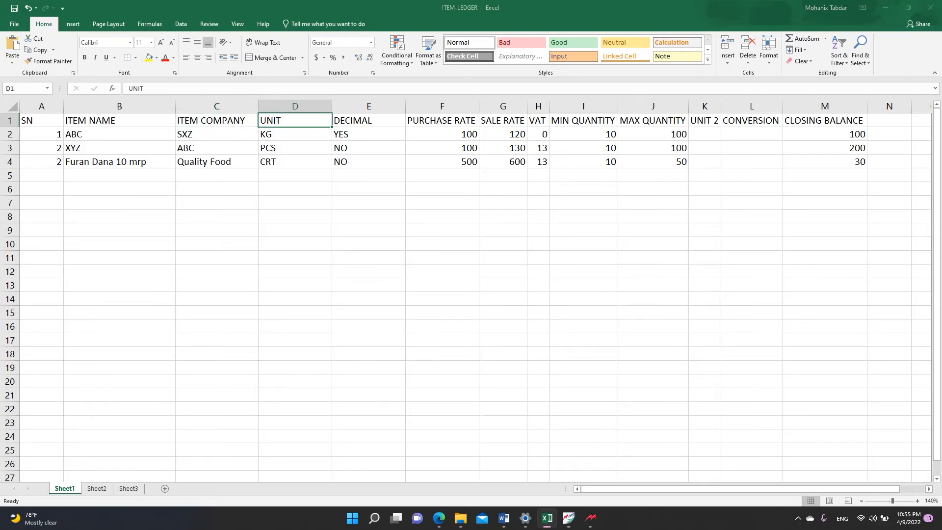
{"action": "key", "text": "alt+Tab"}
{"action": "key", "text": "Down"}
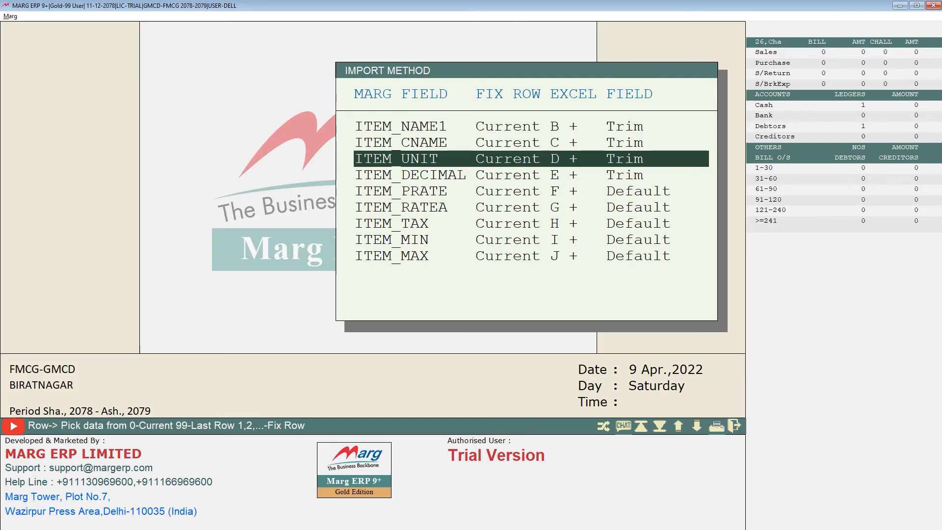
{"action": "key", "text": "alt+Tab"}
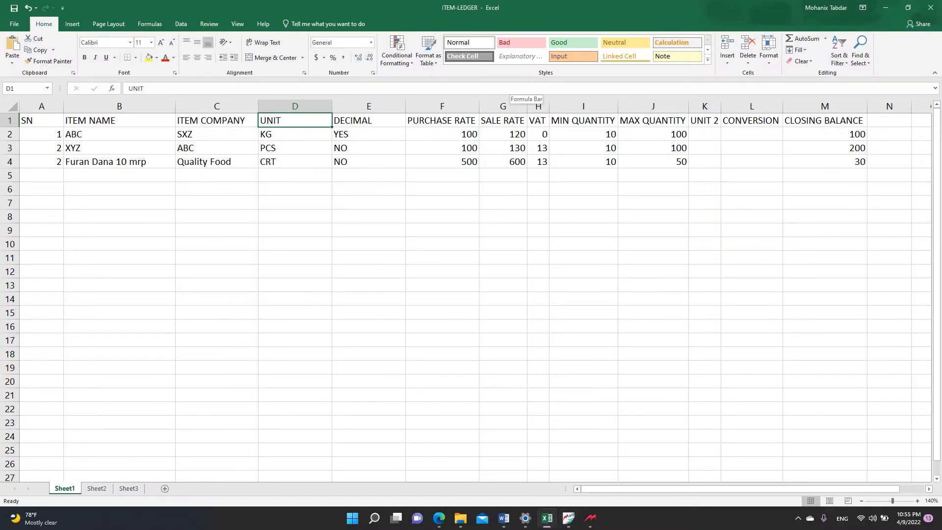
{"action": "key", "text": "Right"}
{"action": "key", "text": "alt+Tab"}
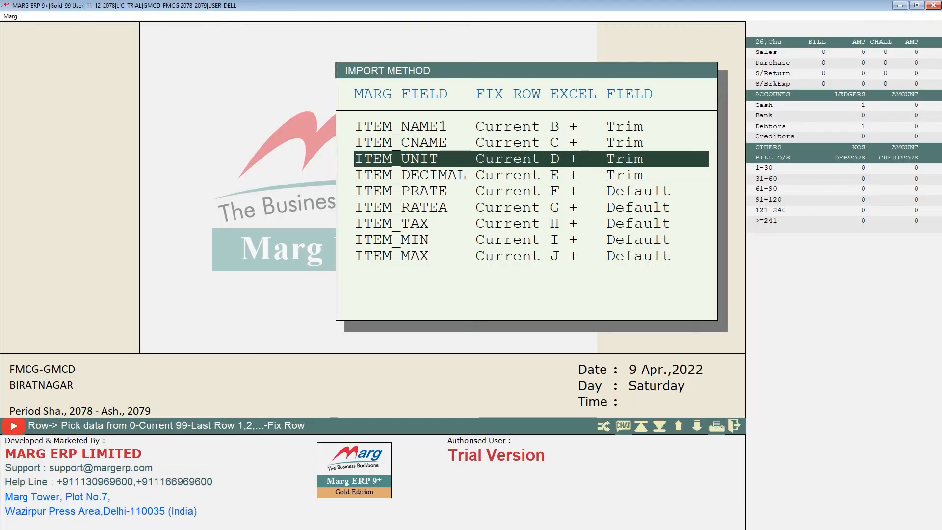
{"action": "key", "text": "Down"}
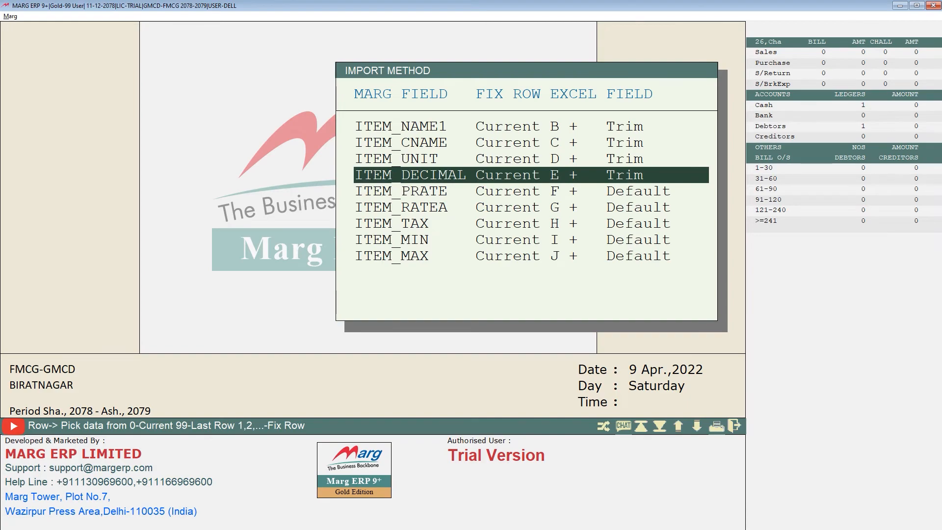
- Compare the ITEM_PRATE and ITEM_RATEA mapping rows with the PURCHASE RATE and SALE RATE columns of the Excel sheet
{"action": "key", "text": "alt+Tab"}
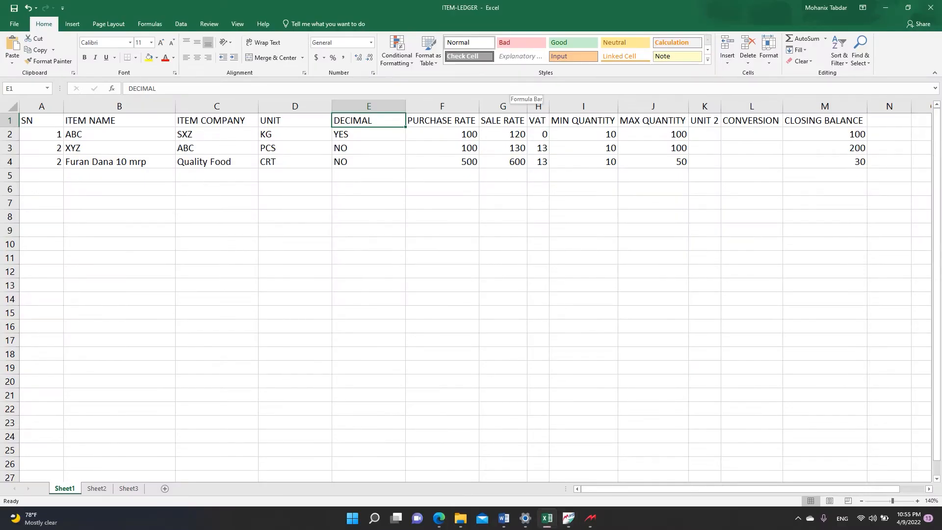
{"action": "key", "text": "Right"}
{"action": "key", "text": "alt+Tab"}
{"action": "key", "text": "Down"}
{"action": "key", "text": "alt+Tab"}
{"action": "key", "text": "Right"}
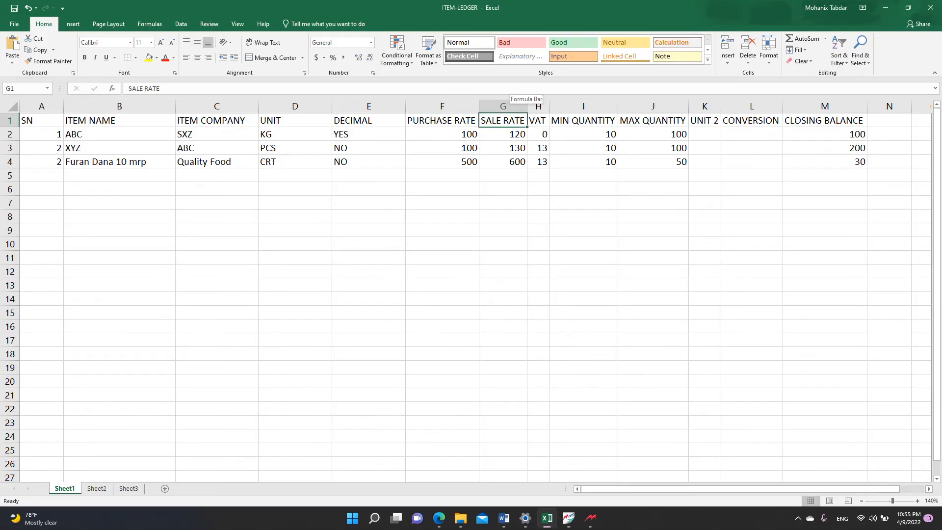
{"action": "key", "text": "alt+Tab"}
{"action": "key", "text": "Down"}
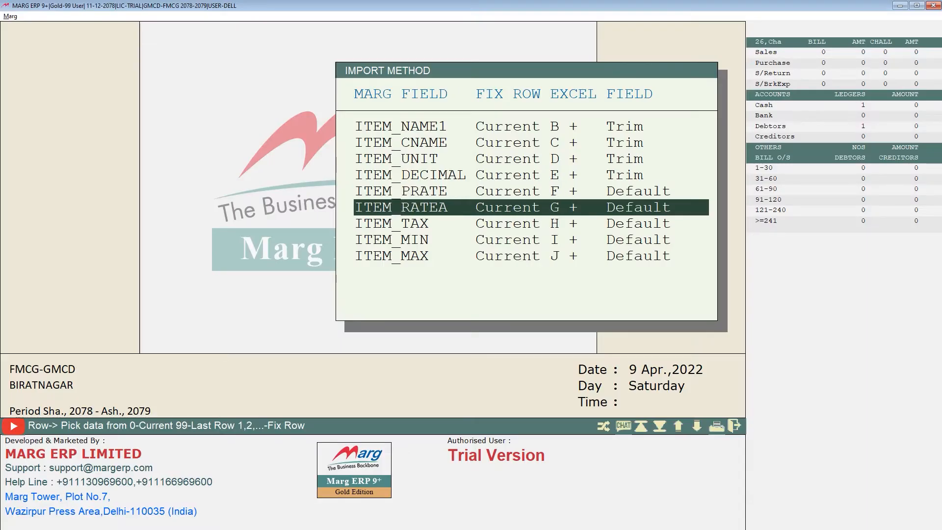
- Check the ITEM_TAX mapping against the VAT column in Excel and review the ITEM_MIN and ITEM_MAX rows in Marg ERP
{"action": "key", "text": "alt+Tab"}
{"action": "key", "text": "Right"}
{"action": "key", "text": "alt+Tab"}
{"action": "key", "text": "Down"}
{"action": "key", "text": "Down"}
{"action": "key", "text": "Down"}
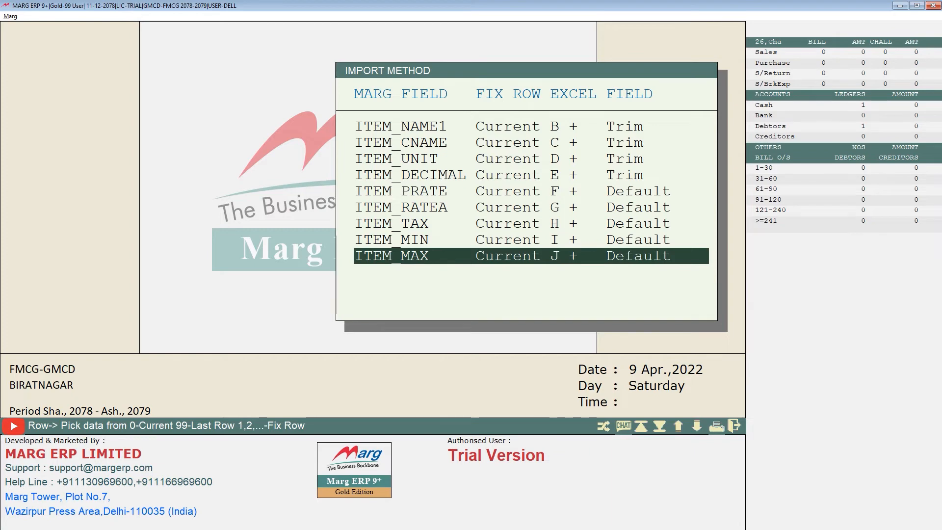
{"action": "key", "text": "Down"}
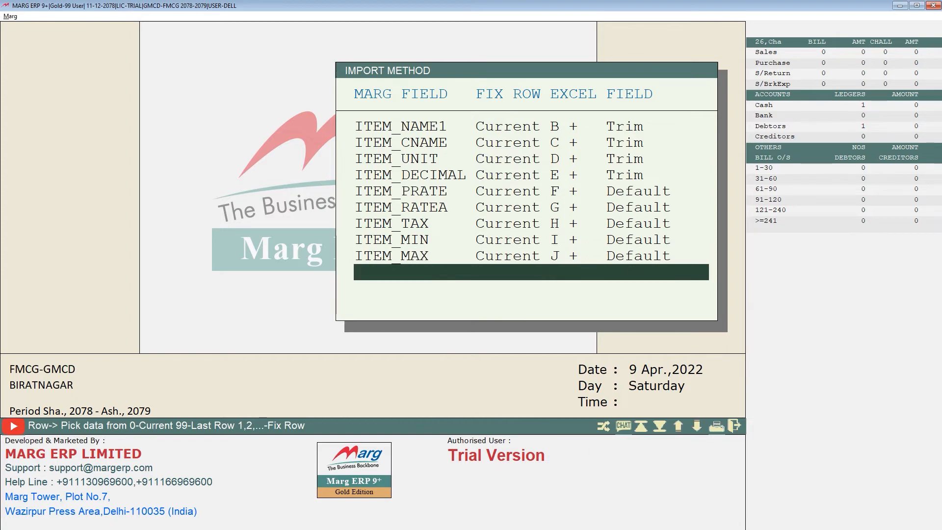
- Close the import method and return to the Marg ERP main screen, glancing at the ITEM-LEDGER sheet in Excel
{"action": "key", "text": "Escape"}
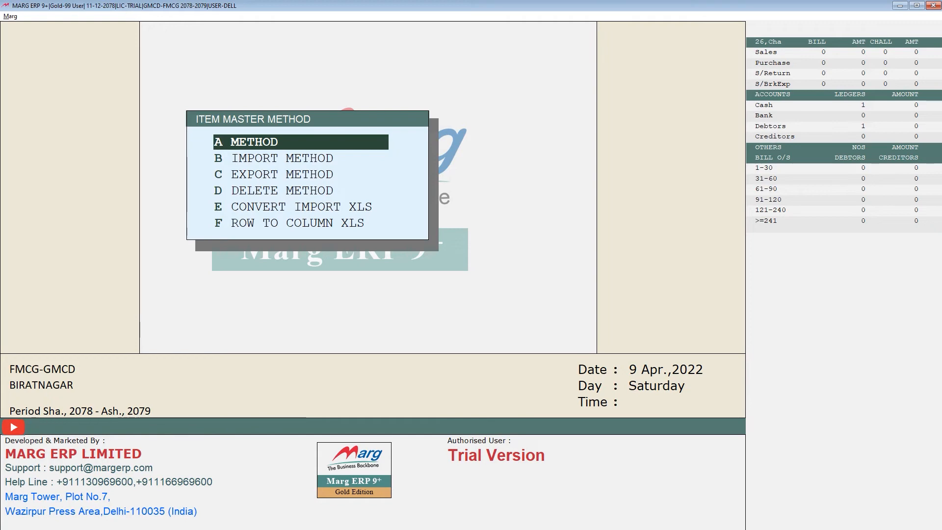
{"action": "key", "text": "Return"}
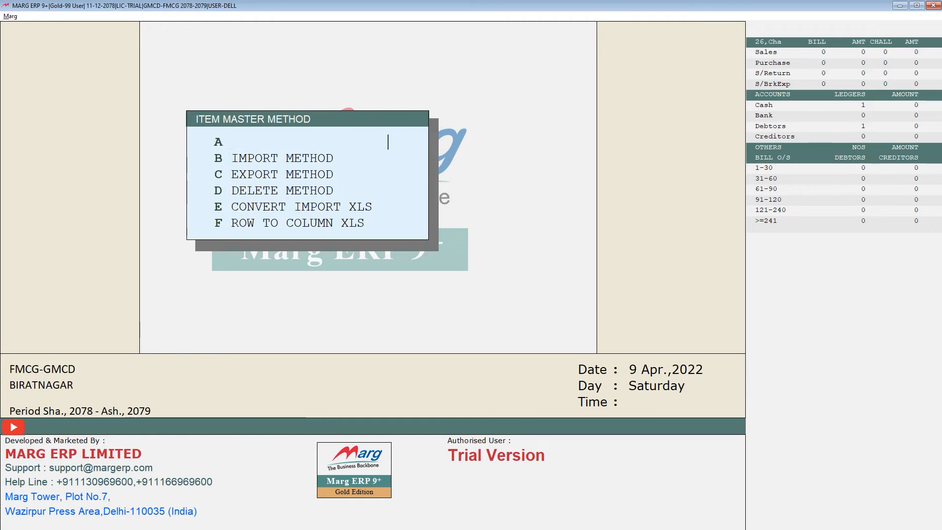
{"action": "key", "text": "Escape"}
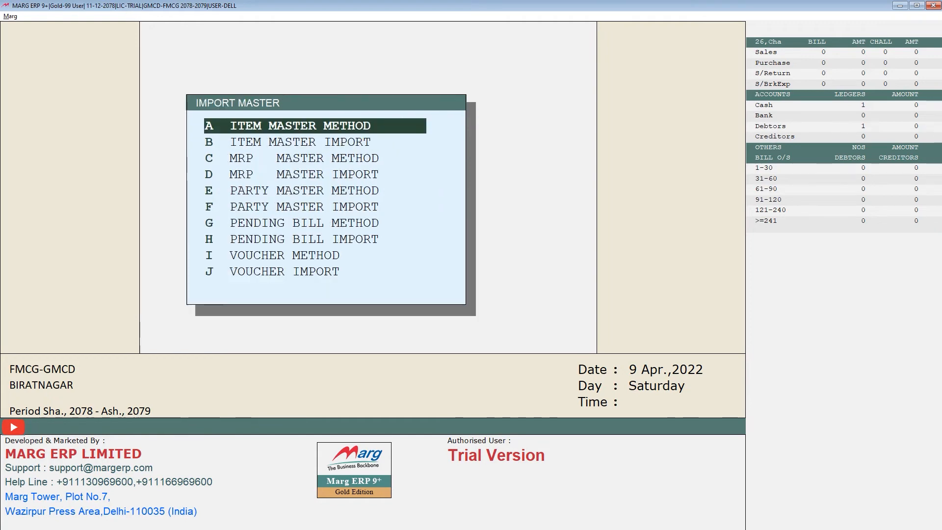
{"action": "key", "text": "Escape"}
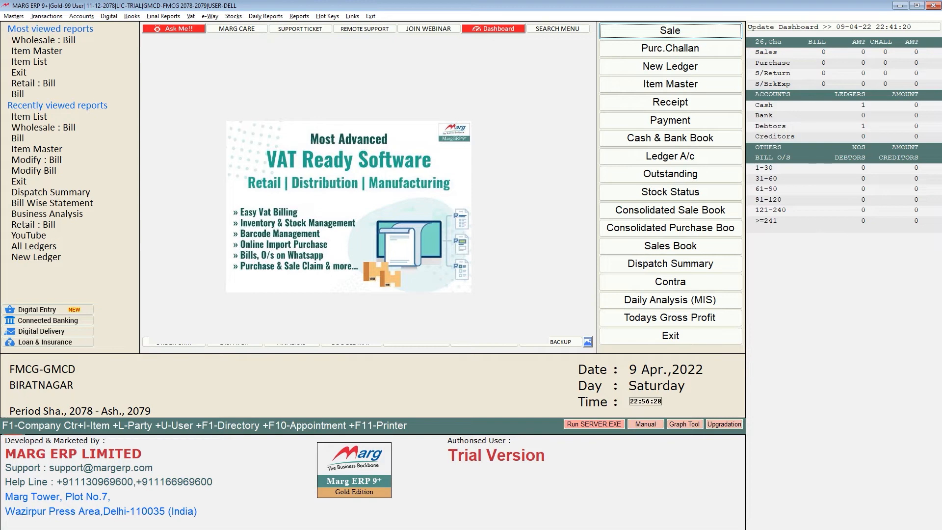
{"action": "key", "text": "alt+Tab"}
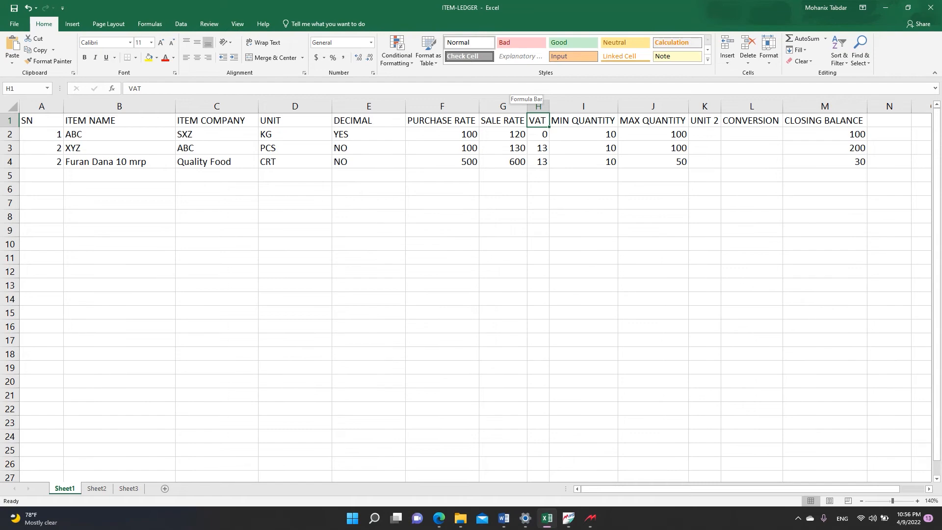
{"action": "key", "text": "alt+Tab"}
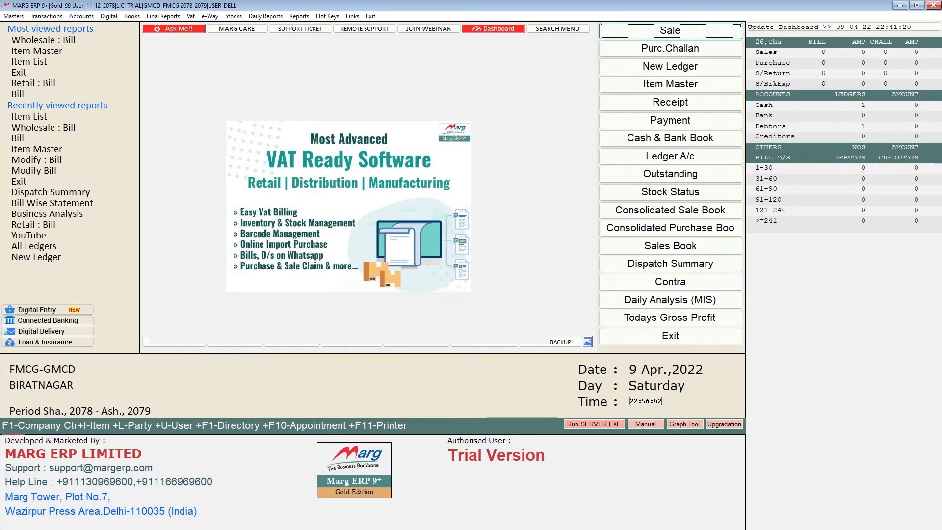
- Open the Import Masters from Excel utility
{"action": "key", "text": "alt+r"}
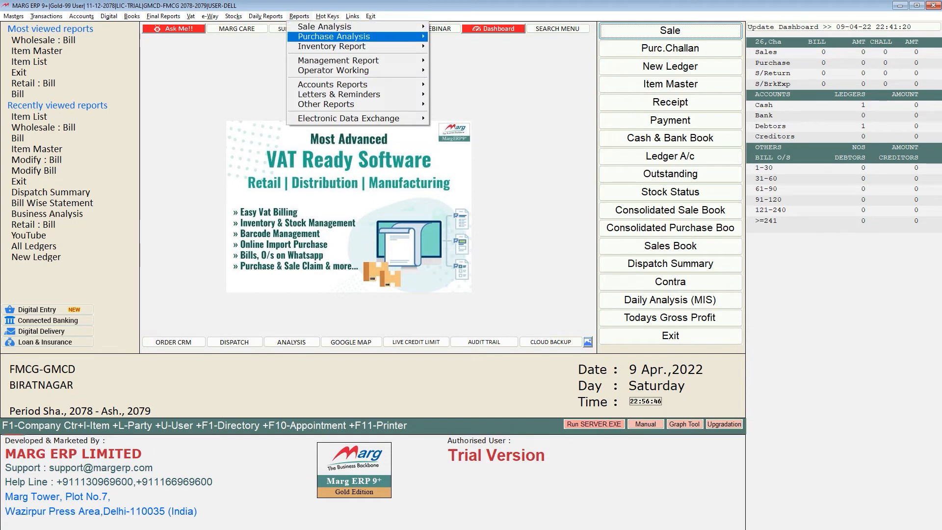
{"action": "mouse_move", "coordinate": [339, 61]}
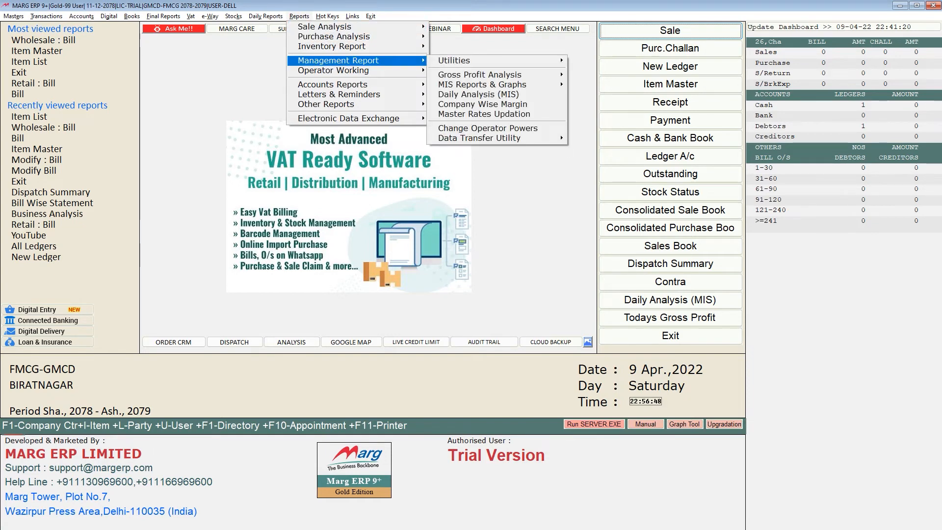
{"action": "mouse_move", "coordinate": [454, 61]}
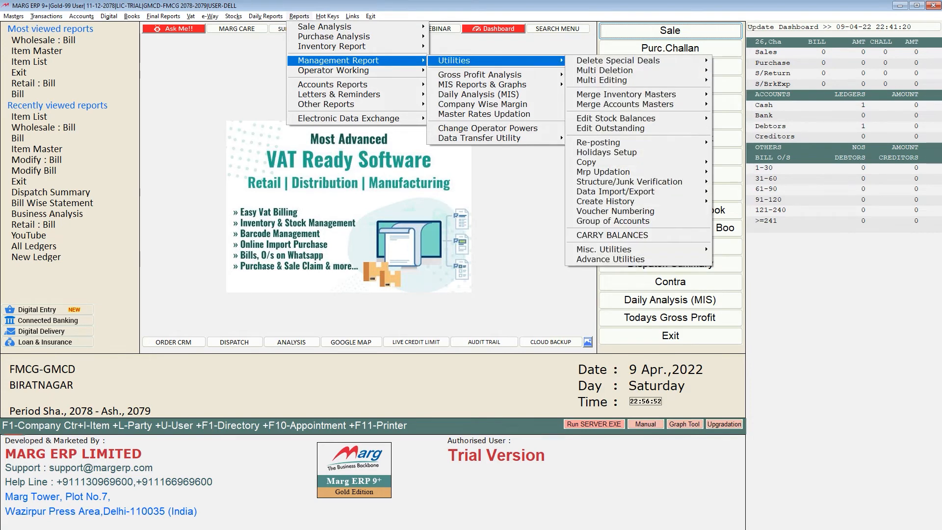
{"action": "mouse_move", "coordinate": [587, 163]}
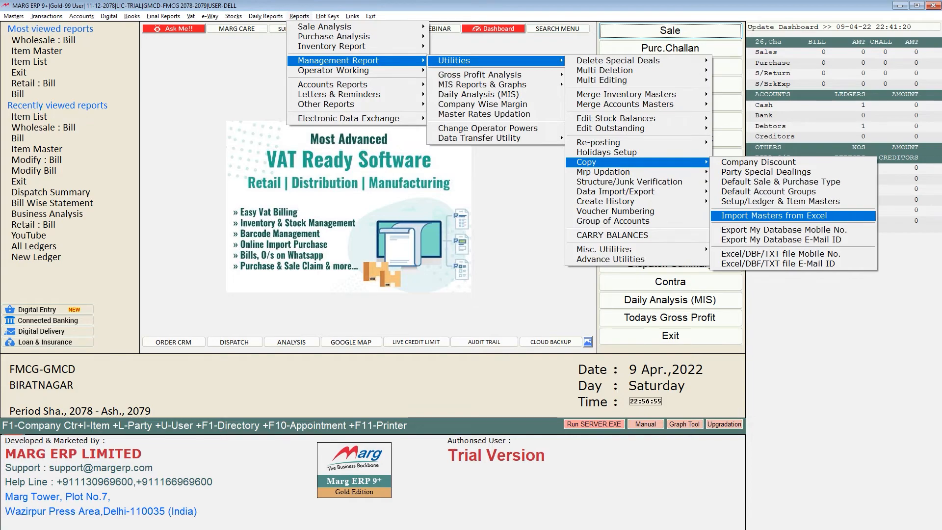
{"action": "key", "text": "Return"}
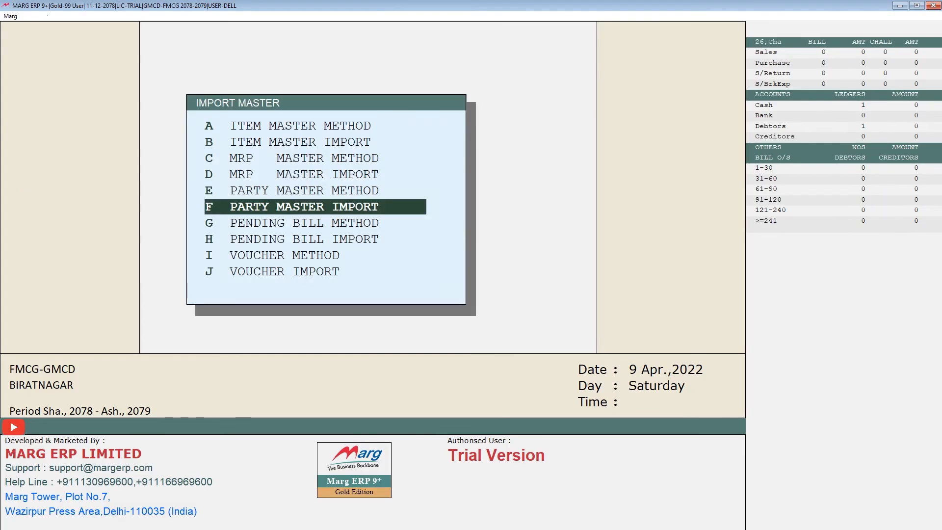
- Start the Item Master Import to bring up the file selection for the import
{"action": "key", "text": "Up"}
{"action": "key", "text": "Up"}
{"action": "key", "text": "Up"}
{"action": "key", "text": "Up"}
{"action": "key", "text": "Up"}
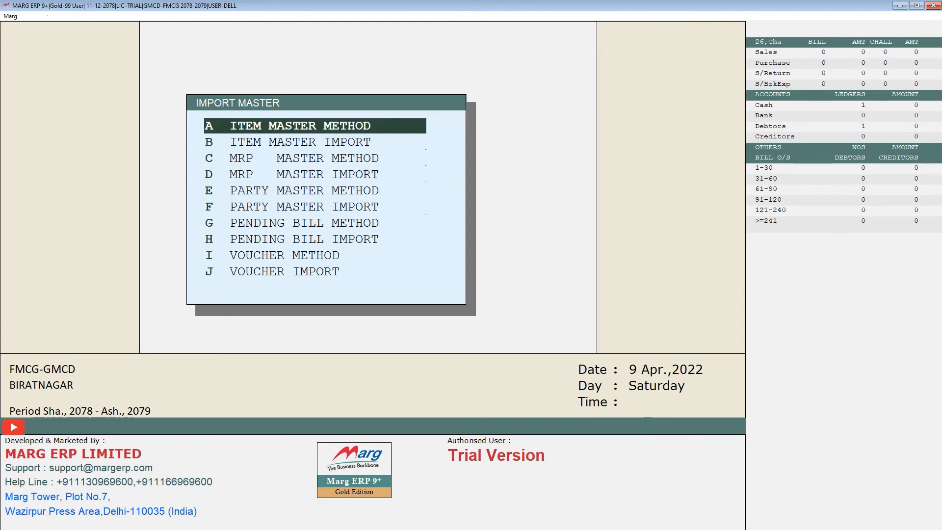
{"action": "key", "text": "Down"}
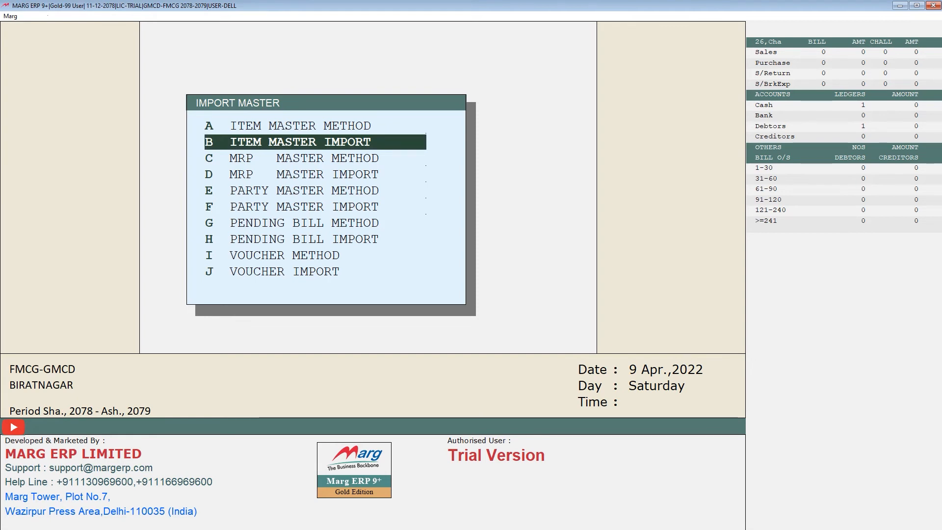
{"action": "key", "text": "Return"}
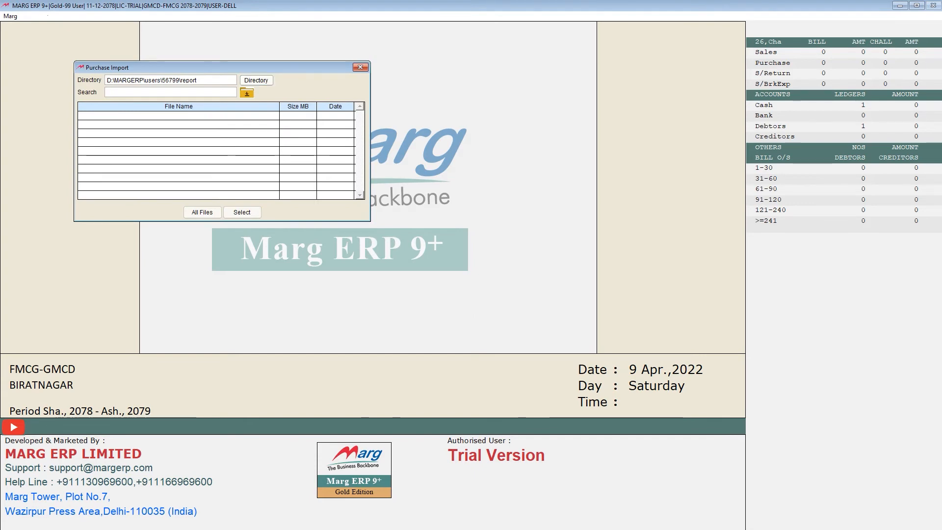
- Browse the folders on Local Disk (D:) and set the import directory to D:\PREMIER PROJECTS\
{"action": "left_click_drag", "start_coordinate": [258, 67], "coordinate": [428, 105]}
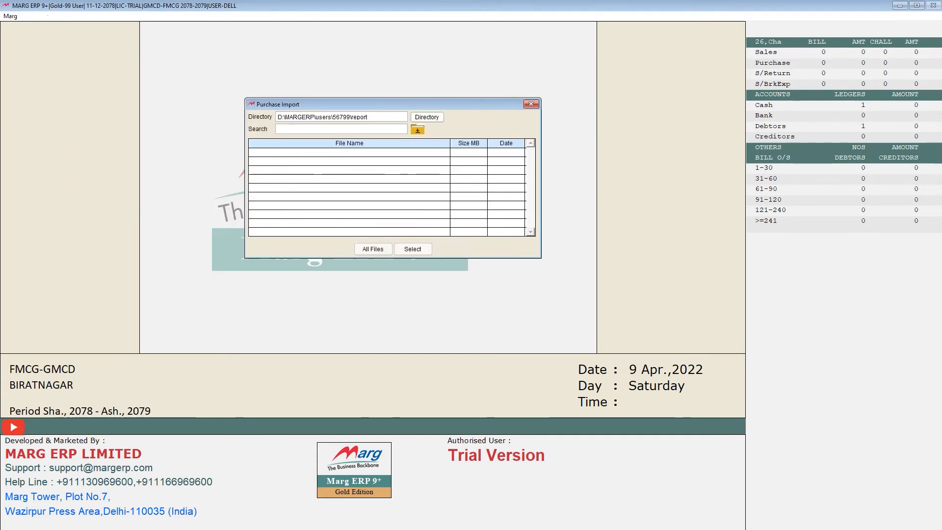
{"action": "left_click", "coordinate": [427, 117]}
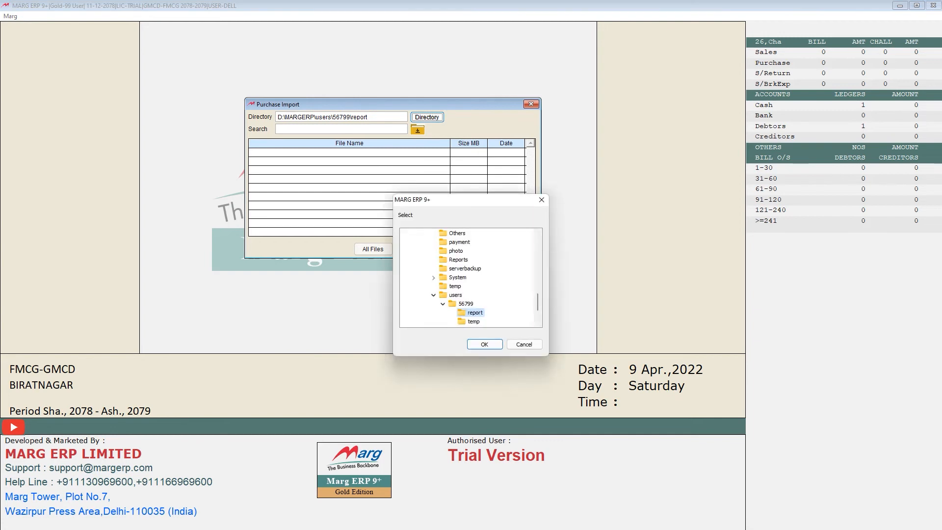
{"action": "scroll", "coordinate": [471, 278], "scroll_direction": "down", "scroll_amount": 2}
{"action": "scroll", "coordinate": [471, 278], "scroll_direction": "up", "scroll_amount": 2}
{"action": "scroll", "coordinate": [471, 278], "scroll_direction": "down", "scroll_amount": 2}
{"action": "scroll", "coordinate": [471, 277], "scroll_direction": "up", "scroll_amount": 6}
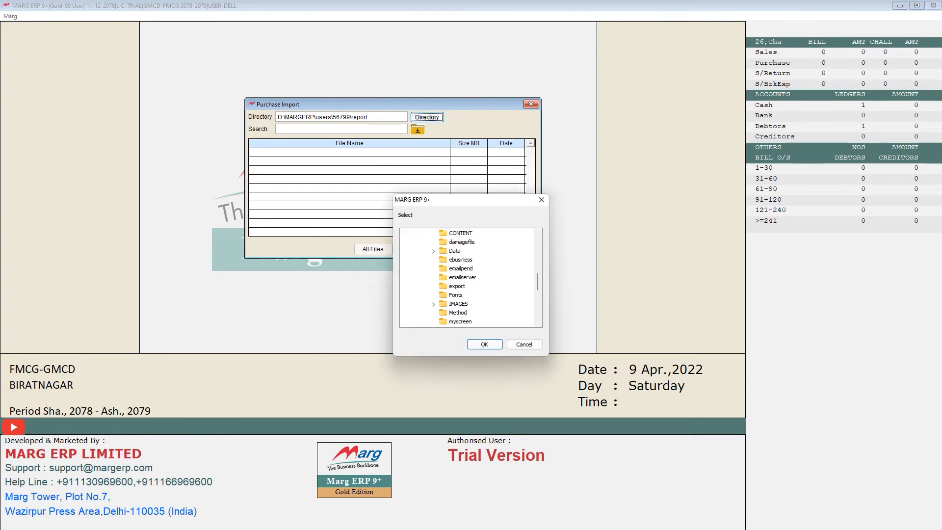
{"action": "left_click", "coordinate": [415, 278]}
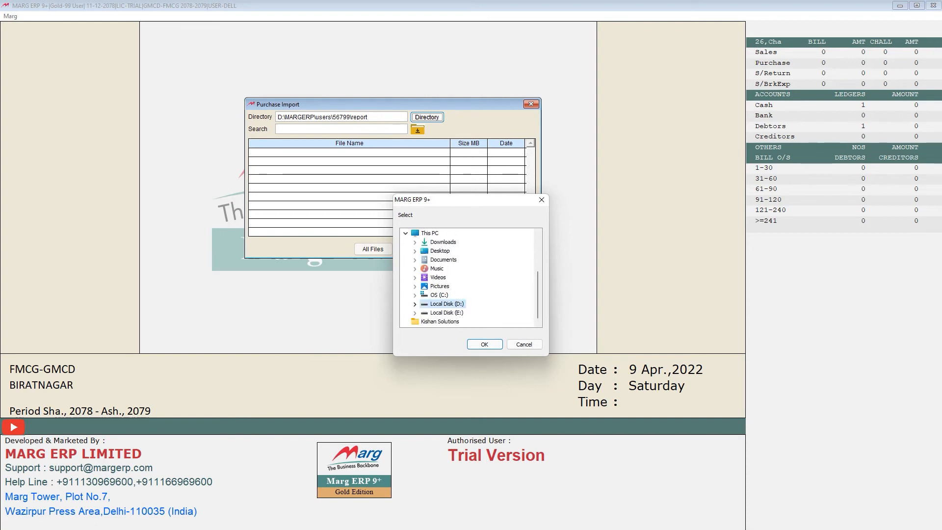
{"action": "left_click", "coordinate": [414, 304]}
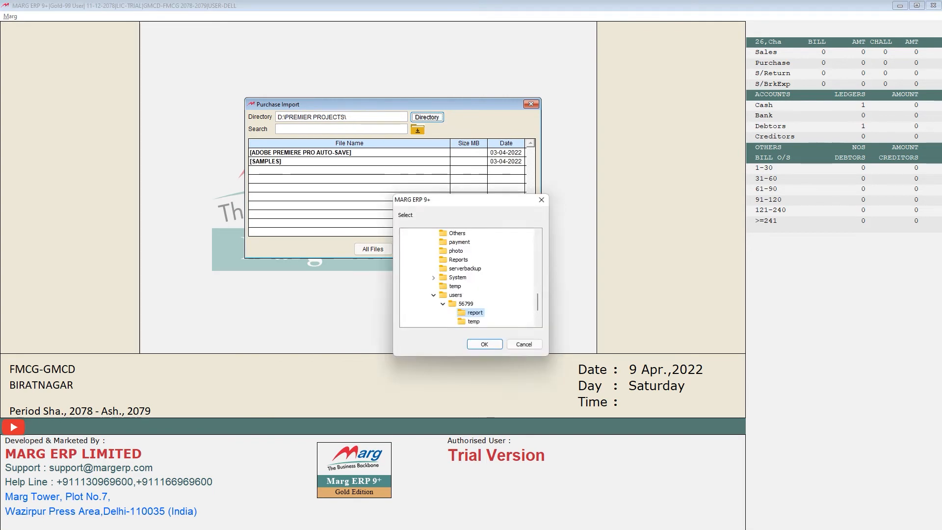
- Set the import directory to the LEDGER-FORMAT folder on Local Disk (D:)
{"action": "scroll", "coordinate": [466, 278], "scroll_direction": "up", "scroll_amount": 7}
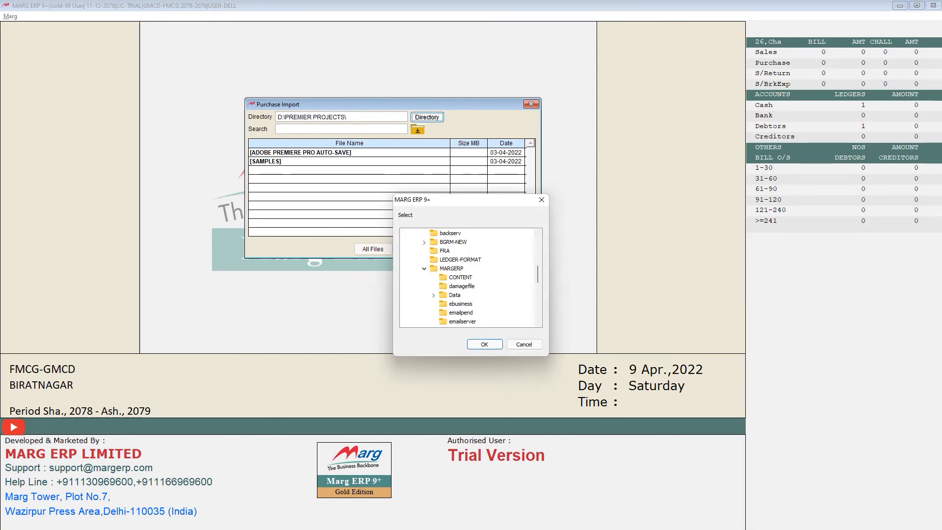
{"action": "left_click", "coordinate": [424, 268]}
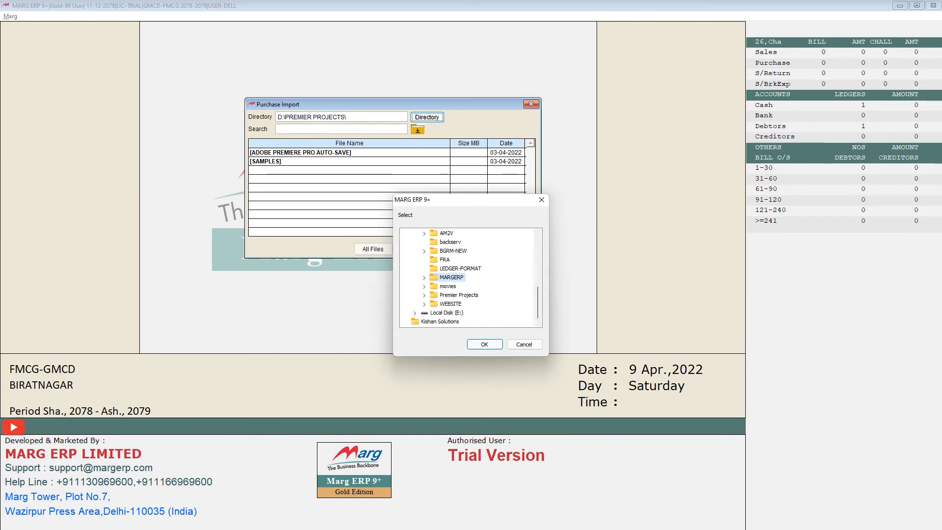
{"action": "left_click", "coordinate": [460, 269]}
{"action": "left_click", "coordinate": [485, 345]}
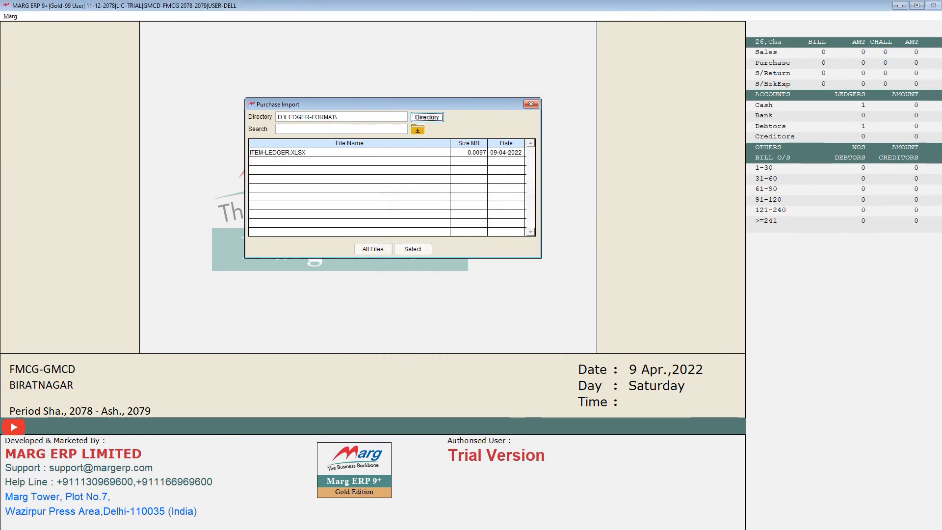
- Choose ITEM-LEDGER.XLSX in the LEDGER-FORMAT folder as the file to import items from and confirm its path
{"action": "left_click", "coordinate": [281, 153]}
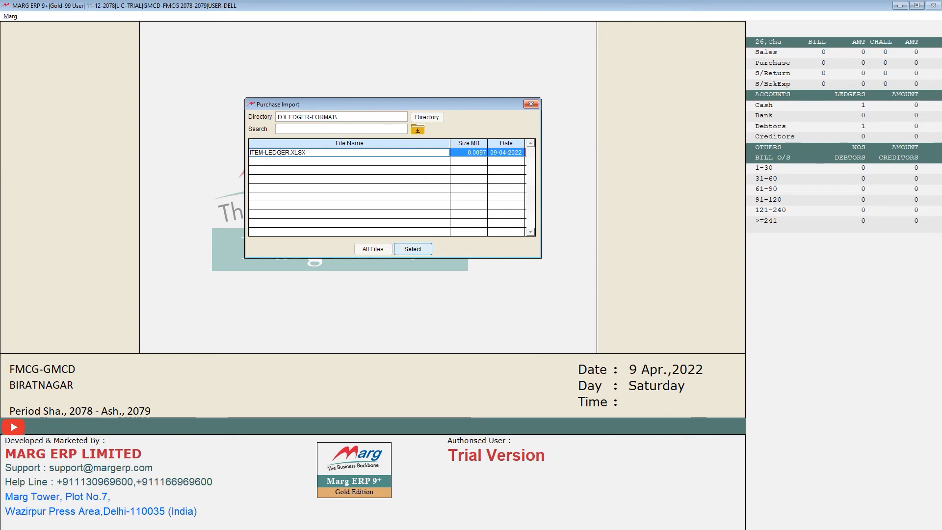
{"action": "double_click", "coordinate": [281, 152]}
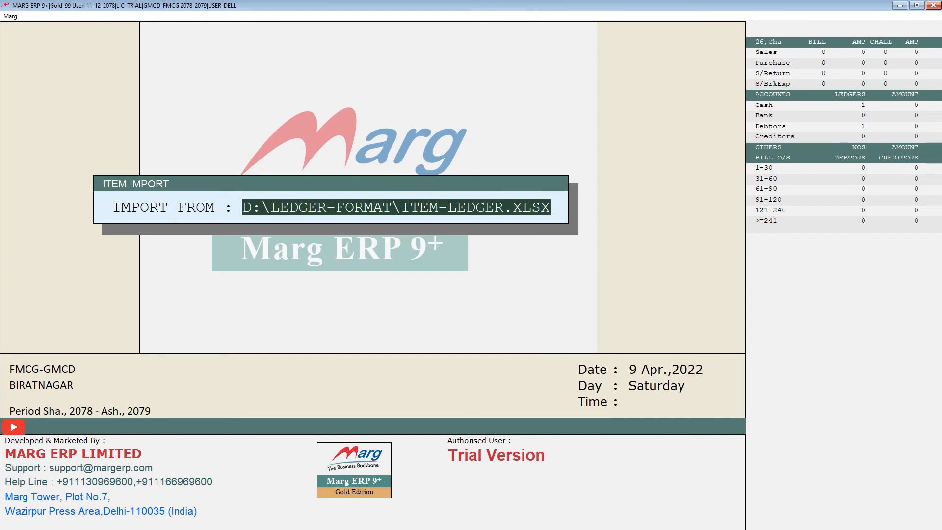
{"action": "left_click_drag", "start_coordinate": [271, 208], "coordinate": [551, 208]}
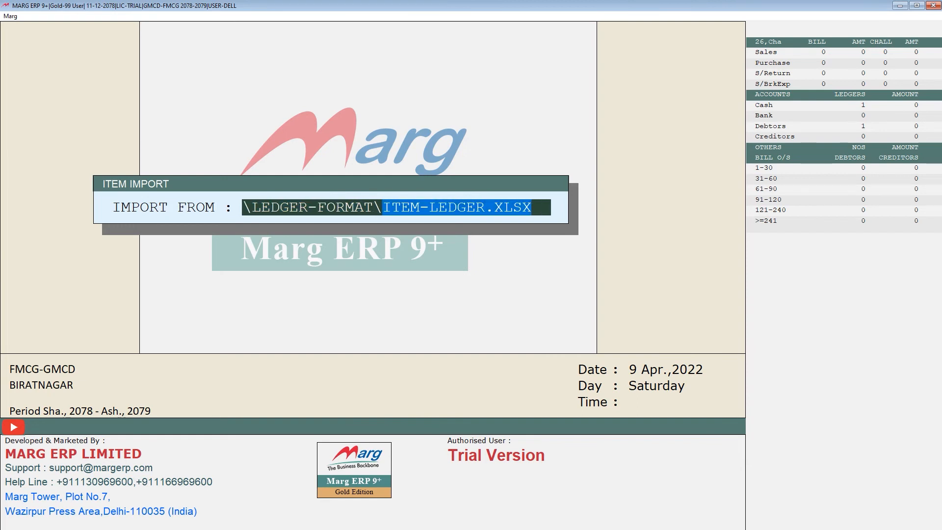
{"action": "key", "text": "Return"}
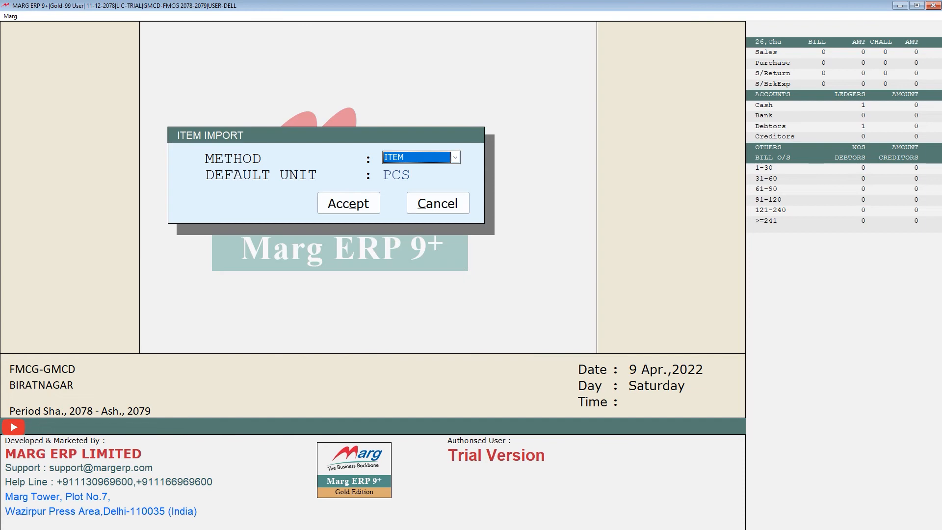
- Import the items using the ITEM method with default unit PCS, and leave the Import Master list
{"action": "left_click", "coordinate": [456, 158]}
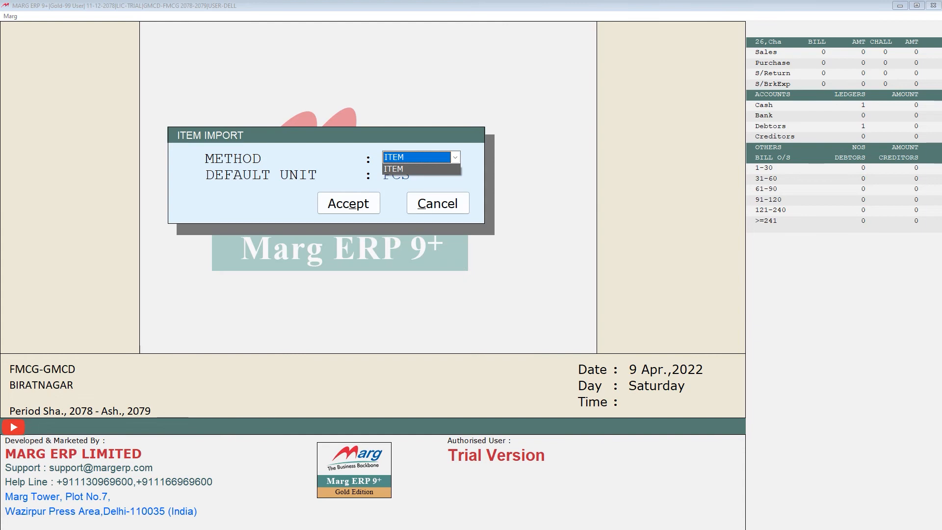
{"action": "key", "text": "Return"}
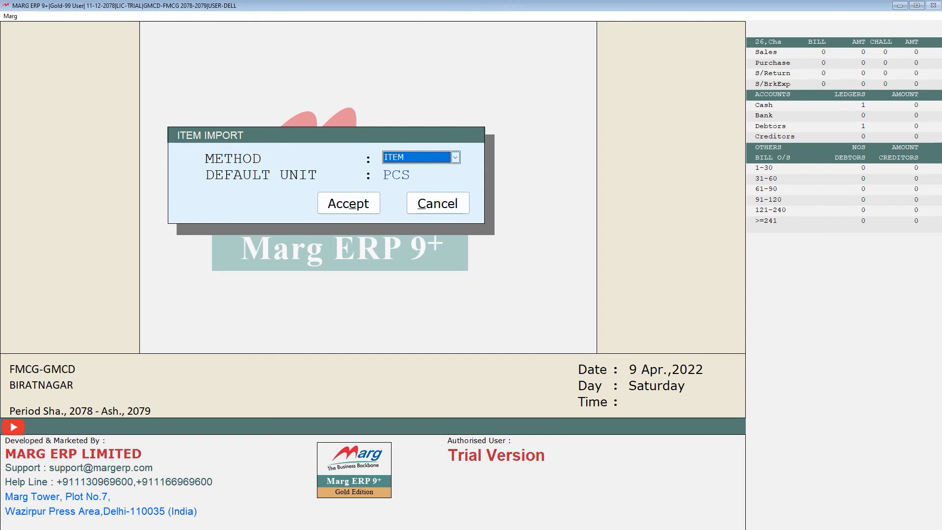
{"action": "key", "text": "Return"}
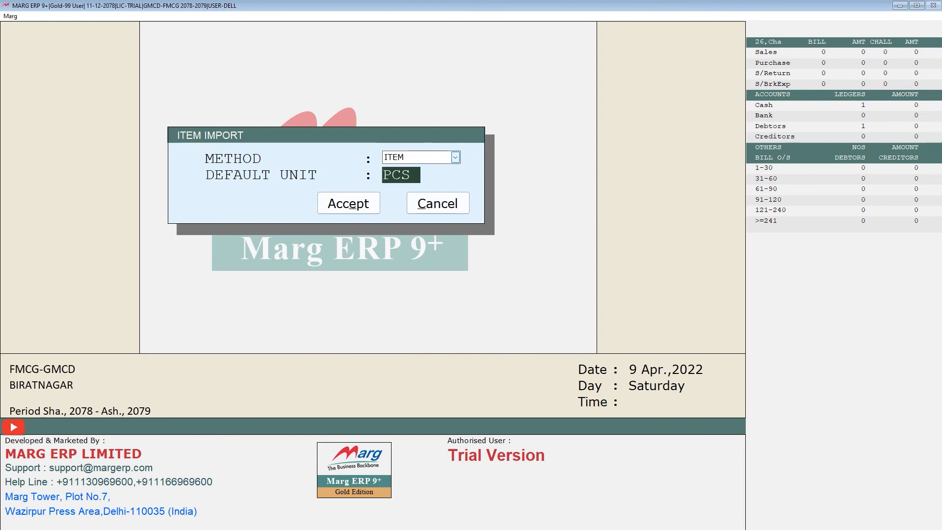
{"action": "key", "text": "Return"}
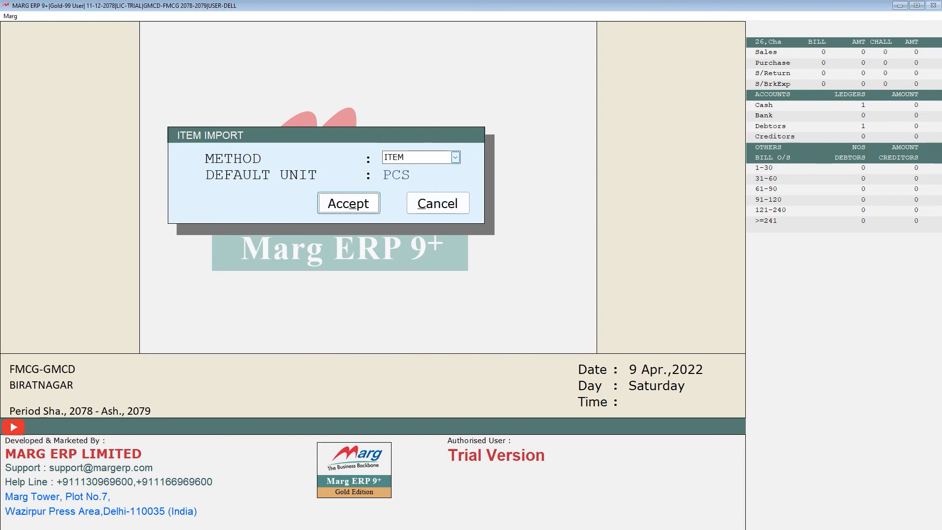
{"action": "key", "text": "Return"}
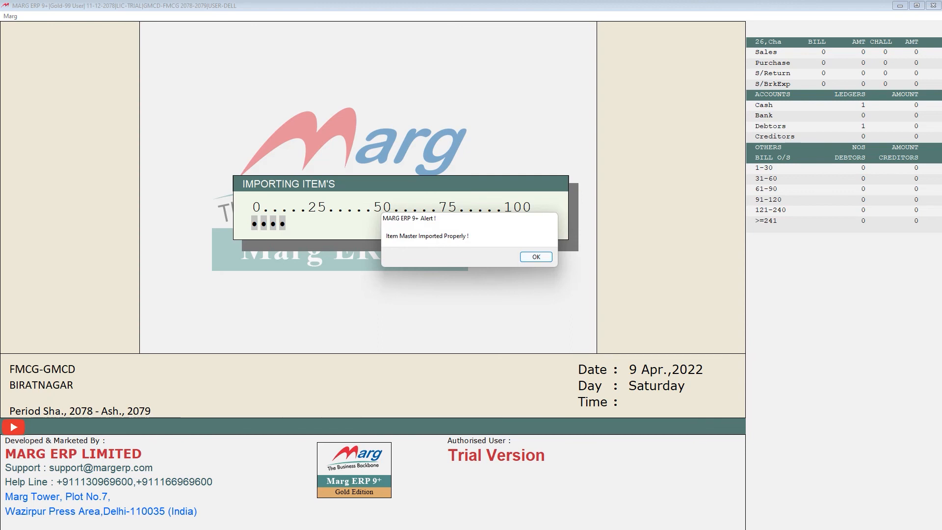
{"action": "key", "text": "Return"}
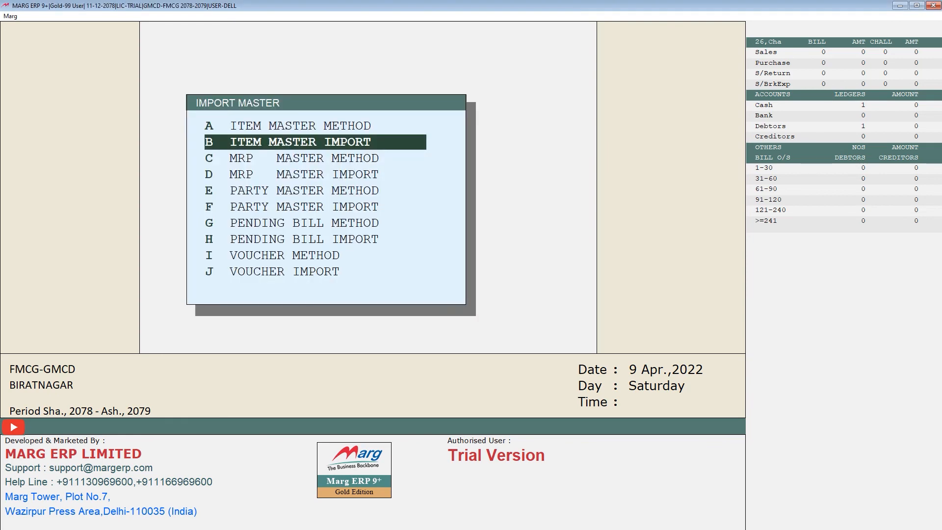
{"action": "key", "text": "Escape"}
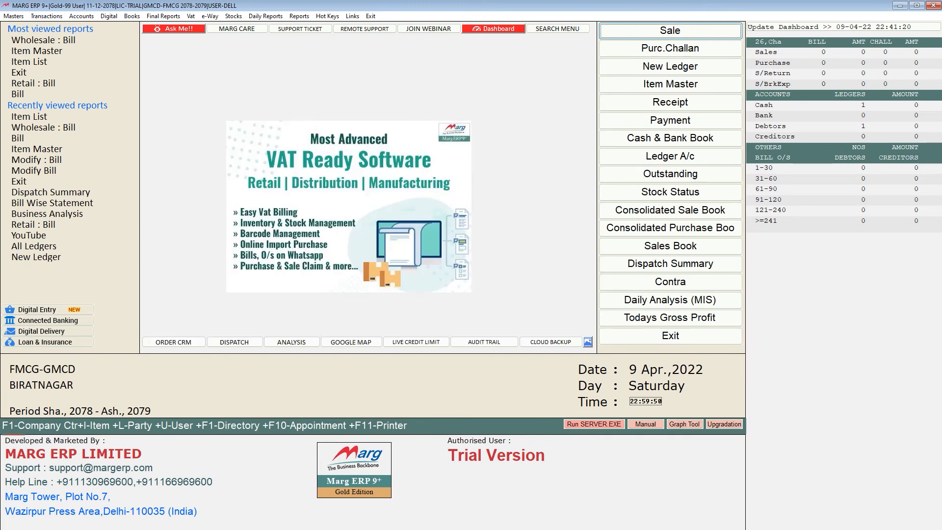
- Open the Current Stock report and review the company, rate and tax details of the imported items
{"action": "left_click", "coordinate": [234, 16]}
{"action": "left_click", "coordinate": [261, 26]}
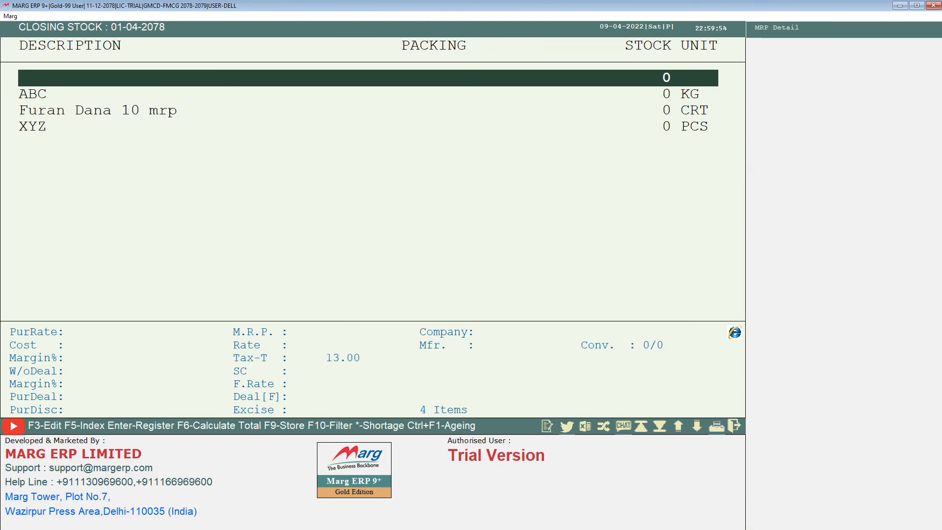
{"action": "key", "text": "Down"}
{"action": "key", "text": "Down"}
{"action": "key", "text": "Down"}
{"action": "key", "text": "Up"}
{"action": "key", "text": "Up"}
{"action": "key", "text": "Down"}
{"action": "key", "text": "Down"}
{"action": "key", "text": "Up"}
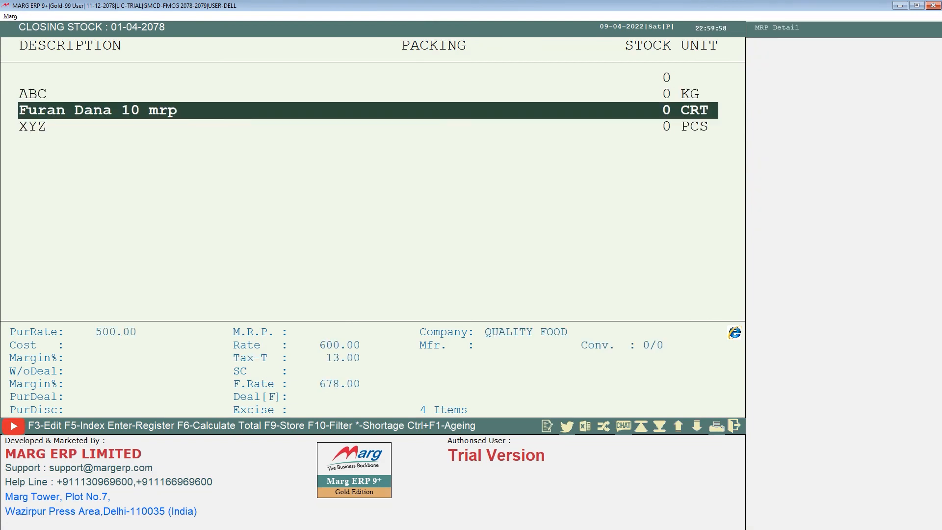
- Switch to Excel and check the Furan Dana 10 mrp row in the ITEM-LEDGER workbook
{"action": "key", "text": "alt+Tab"}
{"action": "key", "text": "Down"}
{"action": "key", "text": "Down"}
{"action": "key", "text": "Down"}
{"action": "key", "text": "Left"}
{"action": "key", "text": "Left"}
{"action": "key", "text": "Left"}
{"action": "key", "text": "Left"}
{"action": "key", "text": "Left"}
{"action": "key", "text": "Left"}
{"action": "key", "text": "Left"}
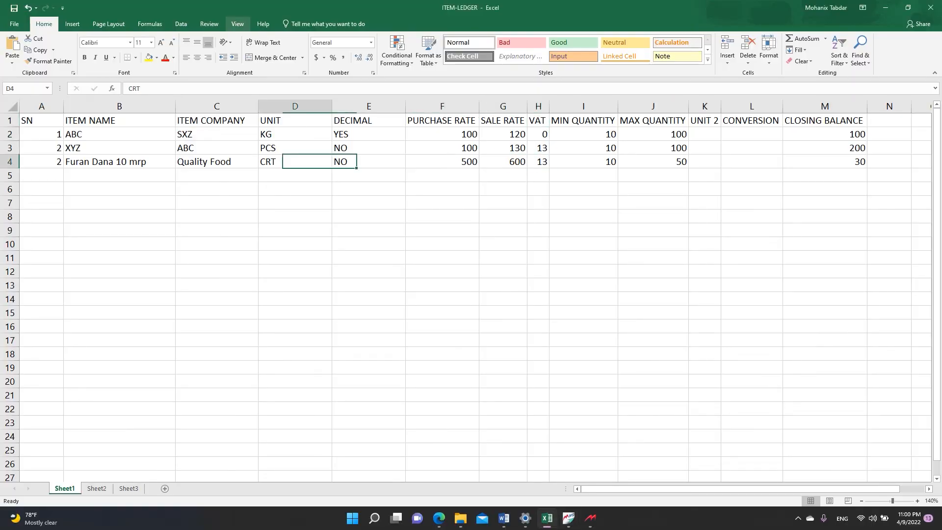
- Switch back to Marg ERP and open item ABC from the closing stock list for modification
{"action": "key", "text": "alt+Tab"}
{"action": "key", "text": "Down"}
{"action": "key", "text": "Up"}
{"action": "key", "text": "Up"}
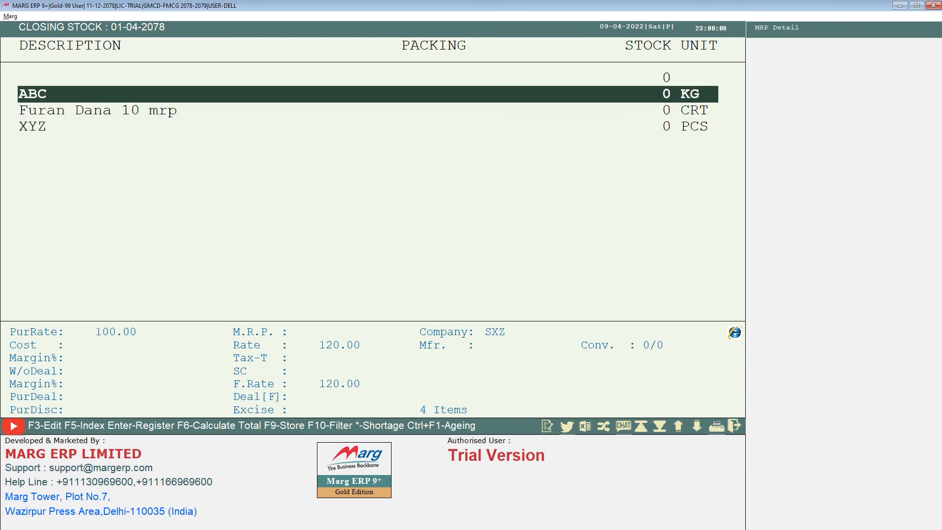
{"action": "key", "text": "F3"}
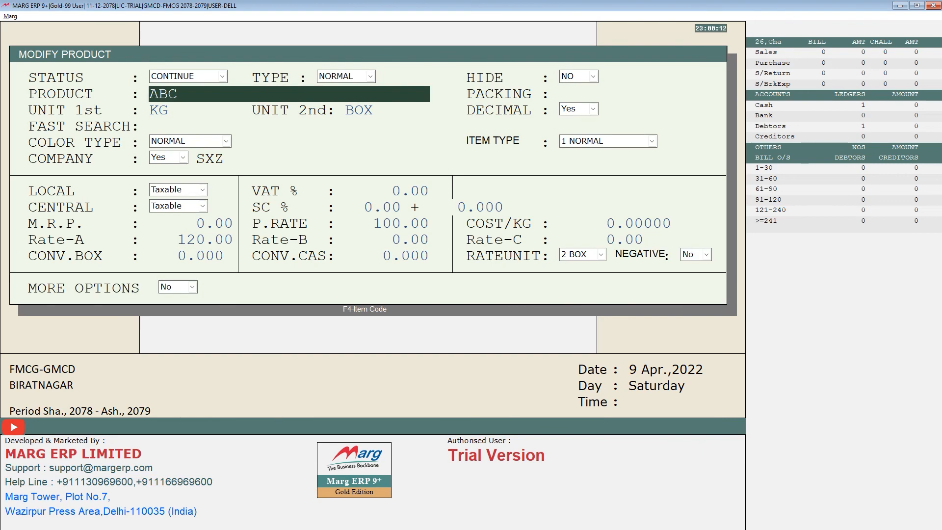
- Compare the unit and decimal settings of product ABC with its row in the ITEM-LEDGER workbook in Excel
{"action": "key", "text": "alt+Tab"}
{"action": "key", "text": "Up"}
{"action": "key", "text": "Up"}
{"action": "key", "text": "Right"}
{"action": "key", "text": "Right"}
{"action": "key", "text": "Right"}
{"action": "key", "text": "alt+Tab"}
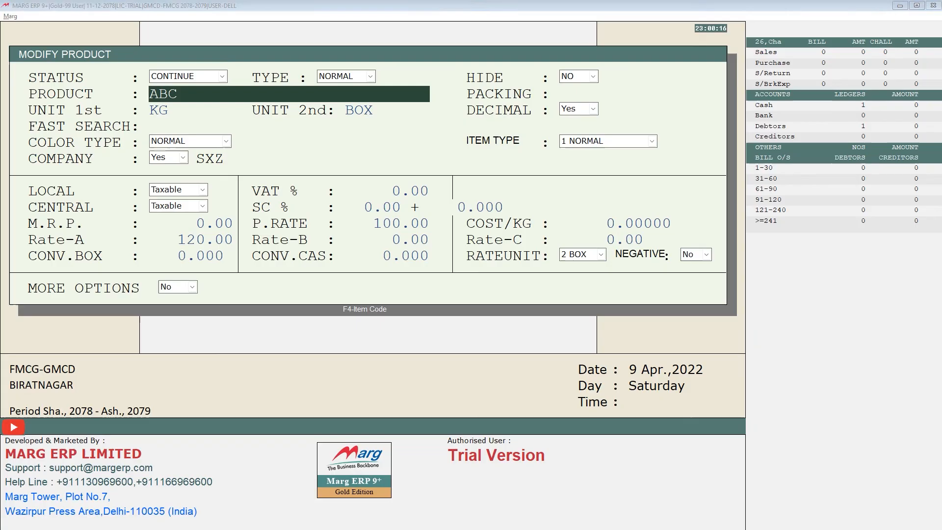
{"action": "key", "text": "alt+Tab"}
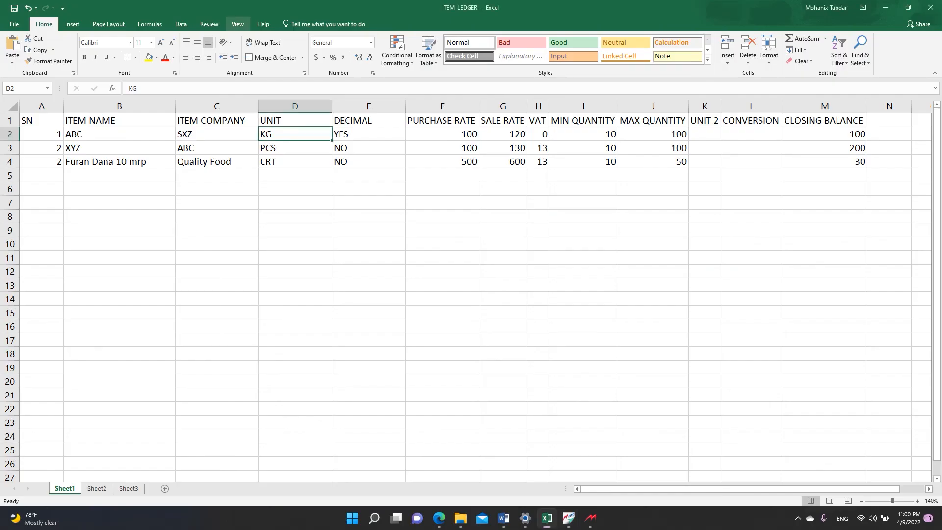
{"action": "key", "text": "alt+Tab"}
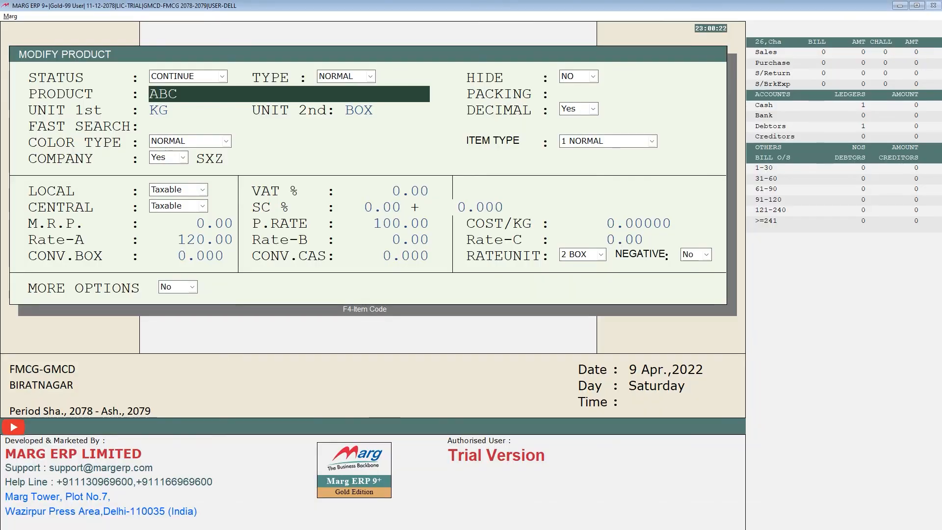
- Compare ABC's purchase rate, sale rate and VAT with its Excel row, and return to the Marg ERP main screen
{"action": "key", "text": "alt+Tab"}
{"action": "key", "text": "Right"}
{"action": "key", "text": "Right"}
{"action": "key", "text": "Right"}
{"action": "key", "text": "Right"}
{"action": "key", "text": "alt+Tab"}
{"action": "key", "text": "alt+Tab"}
{"action": "key", "text": "Left"}
{"action": "key", "text": "alt+Tab"}
{"action": "key", "text": "Escape"}
{"action": "key", "text": "Return"}
{"action": "key", "text": "Escape"}
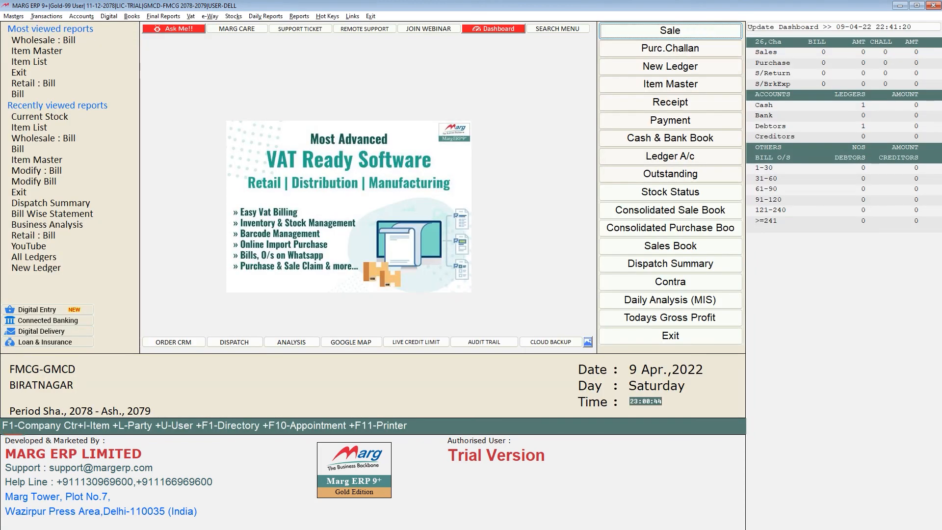